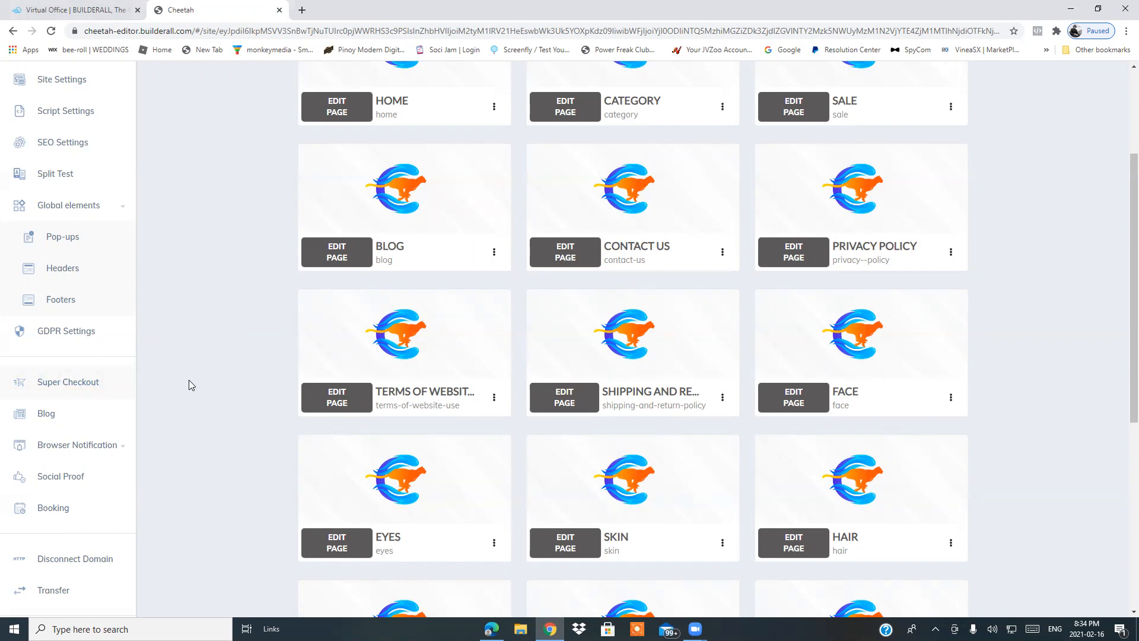
pyautogui.scroll(3, 190, 395)
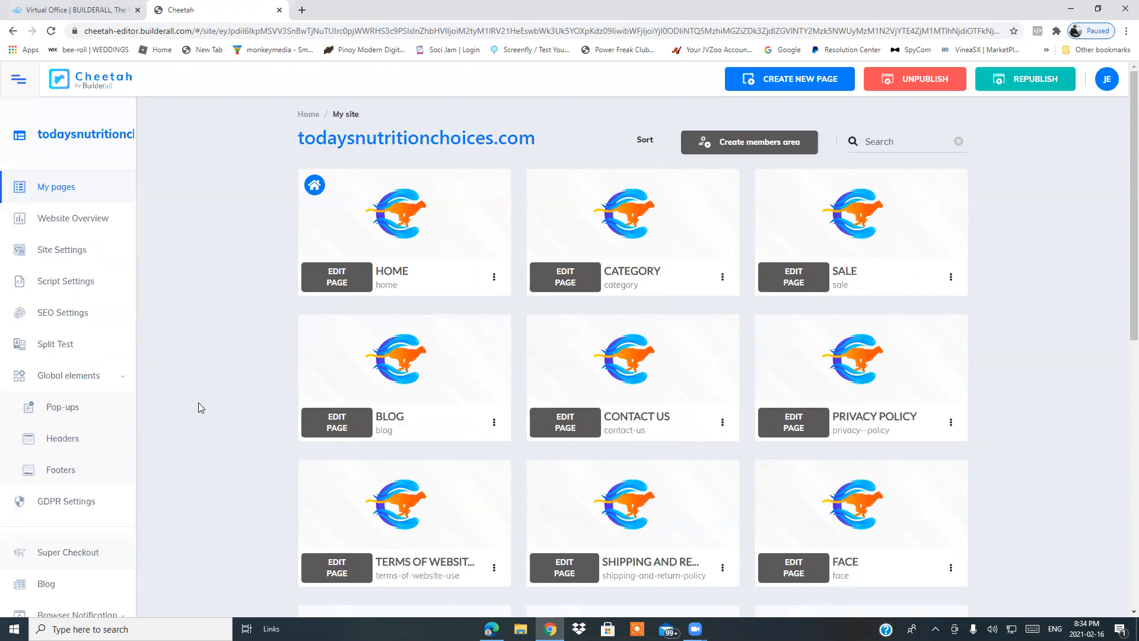
pyautogui.scroll(-3, 198, 403)
pyautogui.scroll(-2, 198, 404)
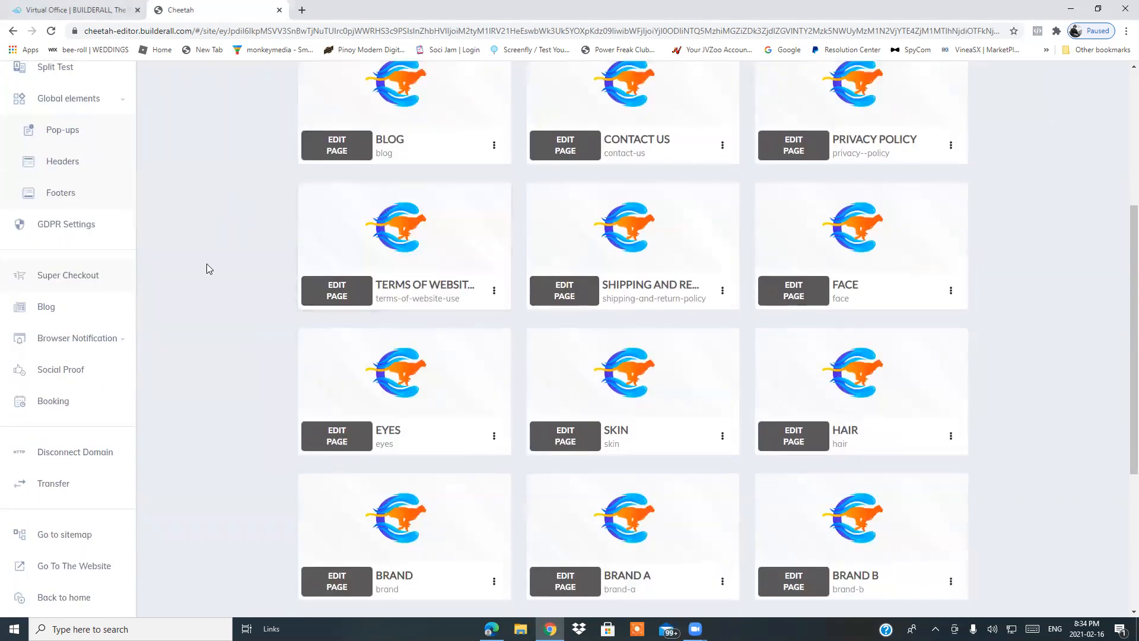
pyautogui.scroll(4, 209, 273)
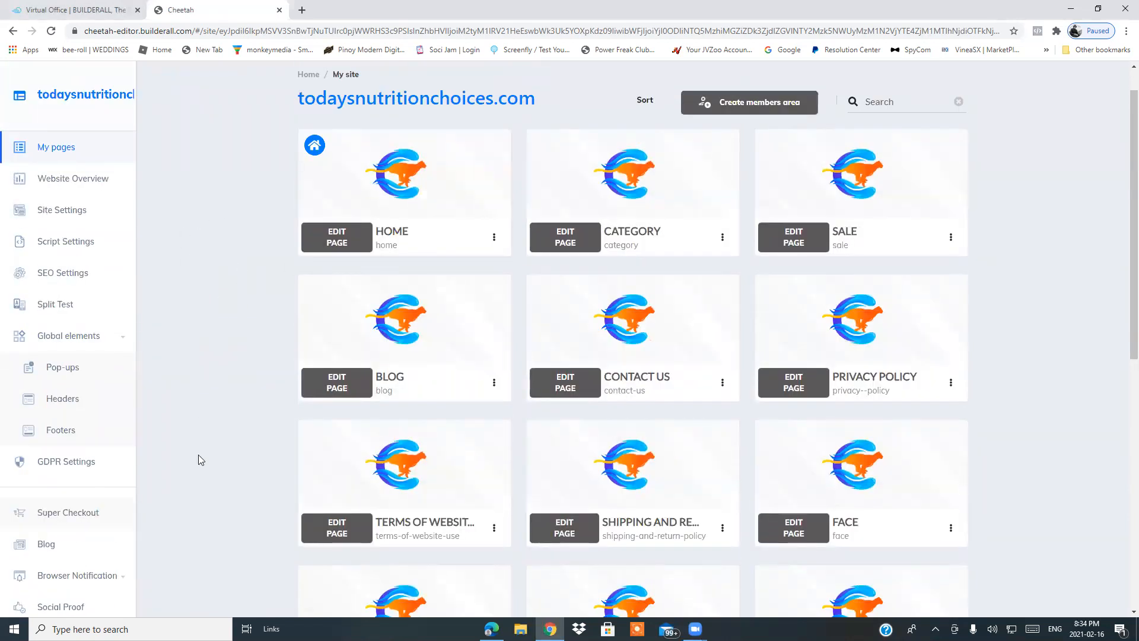
# Open Super Checkout from the site's dashboard.
pyautogui.click(67, 514)
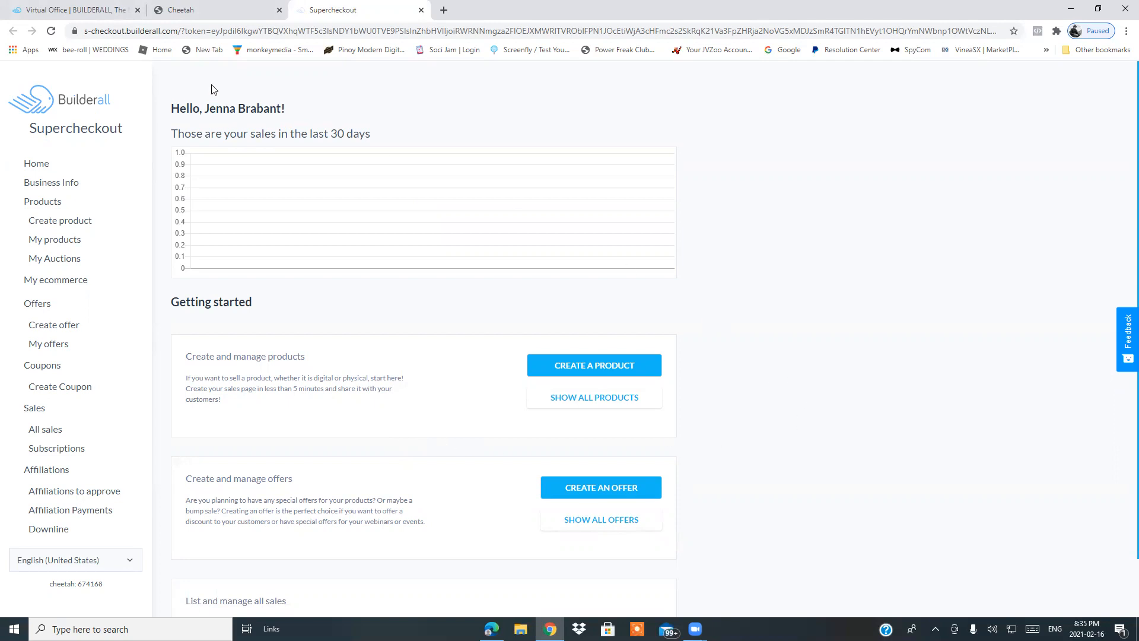
pyautogui.click(205, 11)
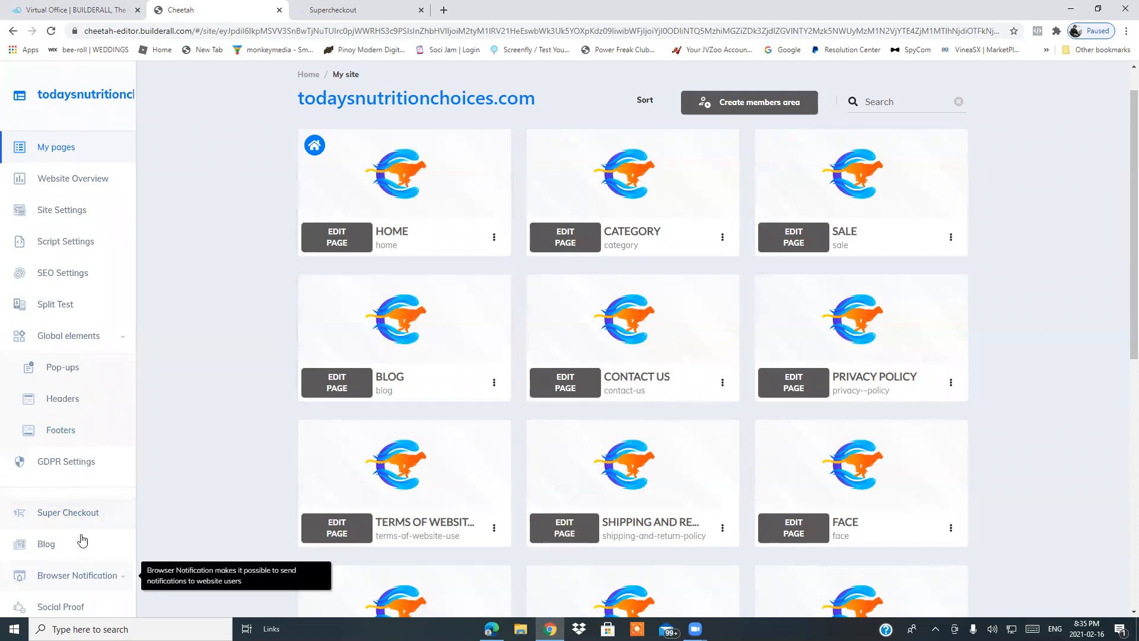
pyautogui.click(360, 10)
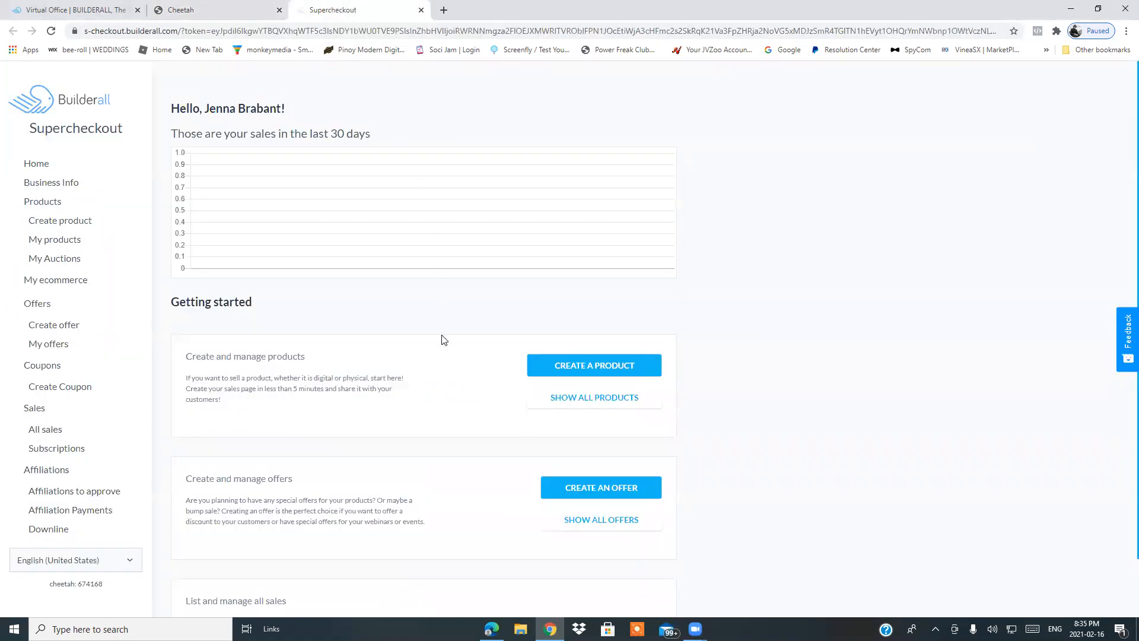
# Start creating a product and upload a pregnancy pillow photo as its product image, accepting the crop.
pyautogui.click(57, 225)
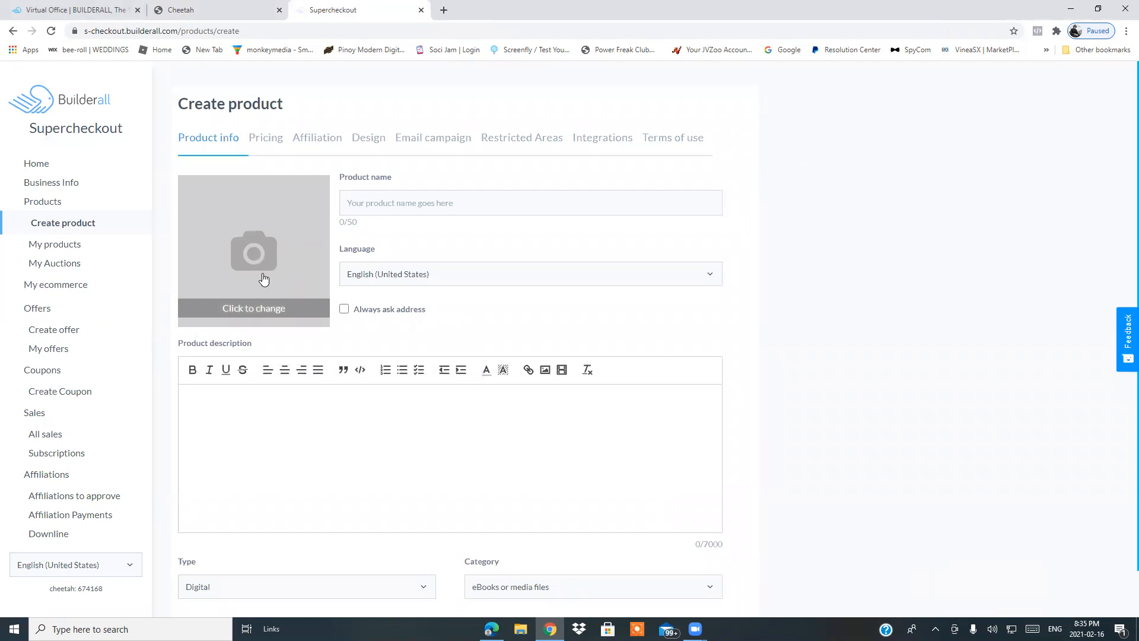
pyautogui.click(262, 256)
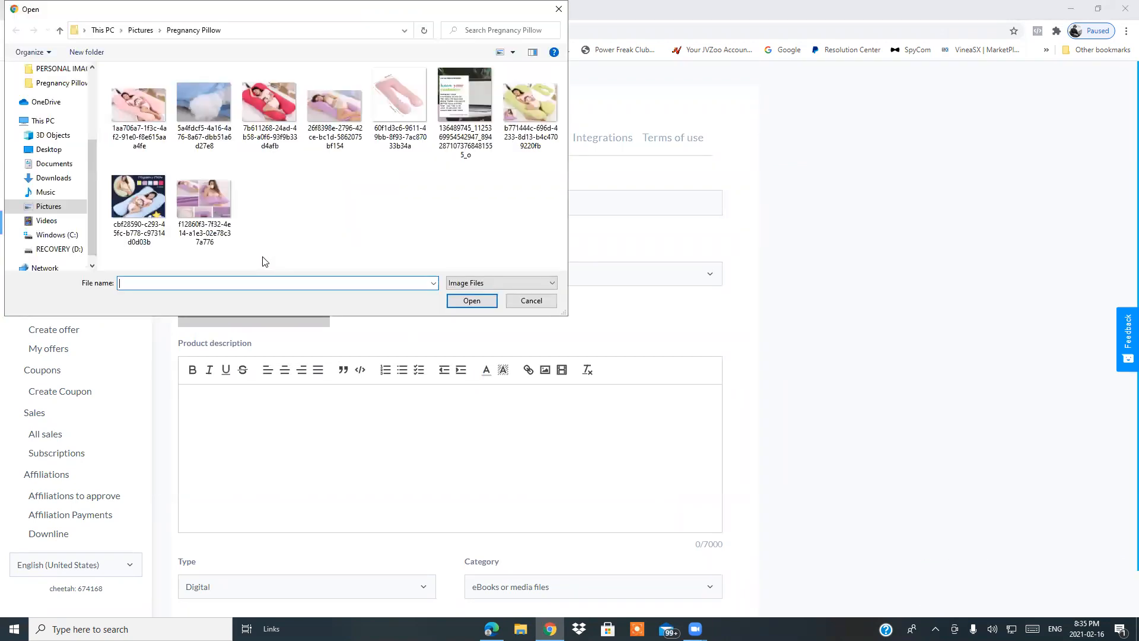
pyautogui.click(325, 113)
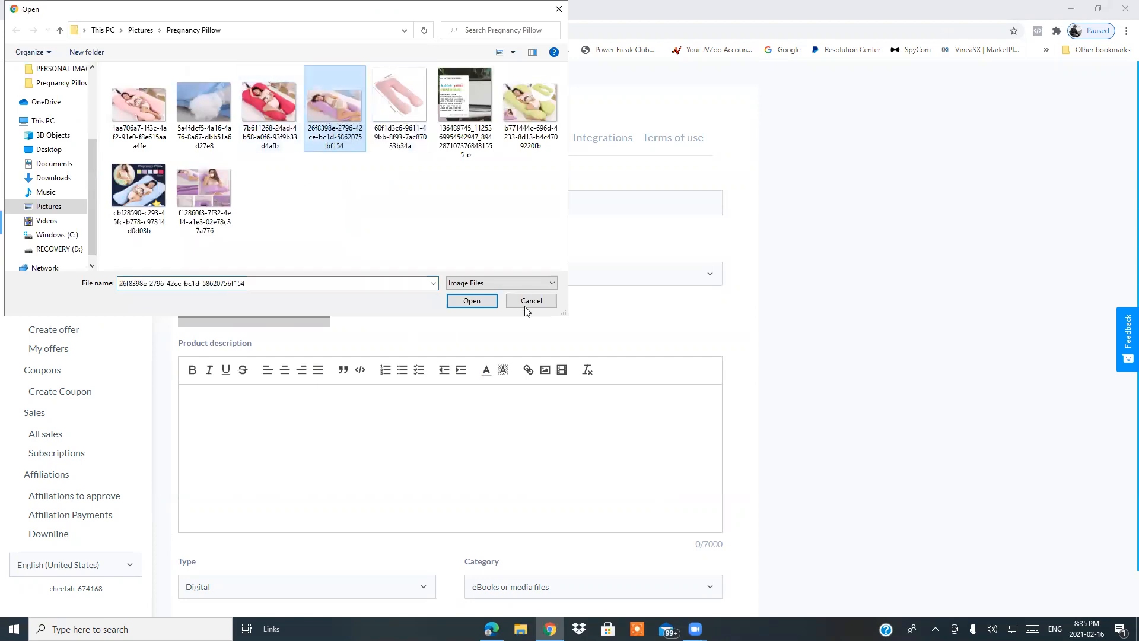
pyautogui.click(473, 303)
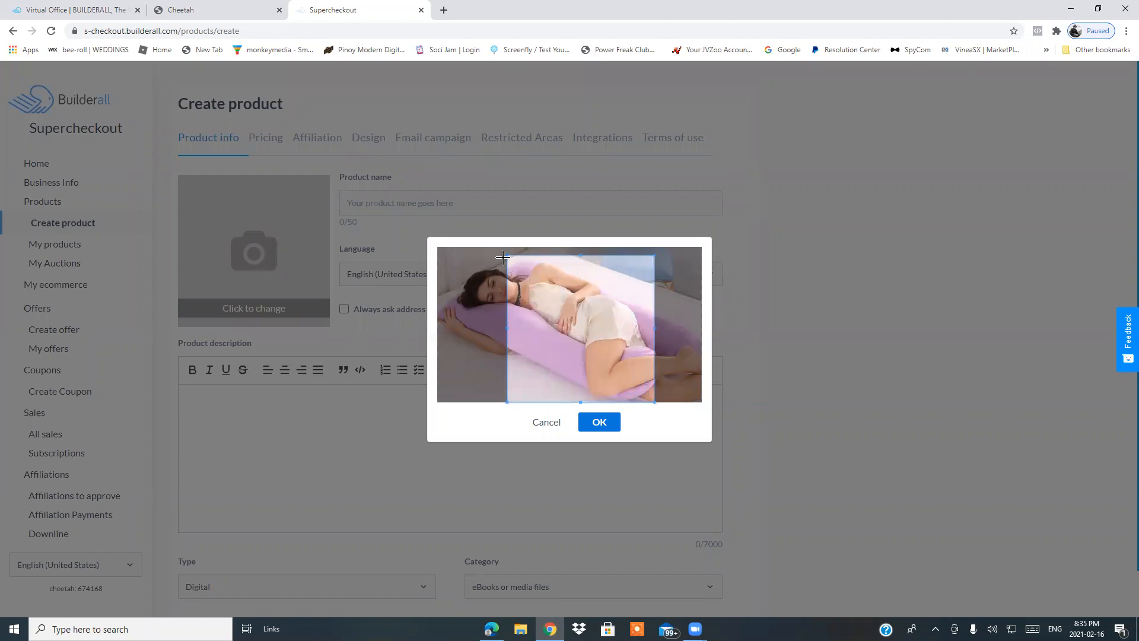
pyautogui.click(608, 425)
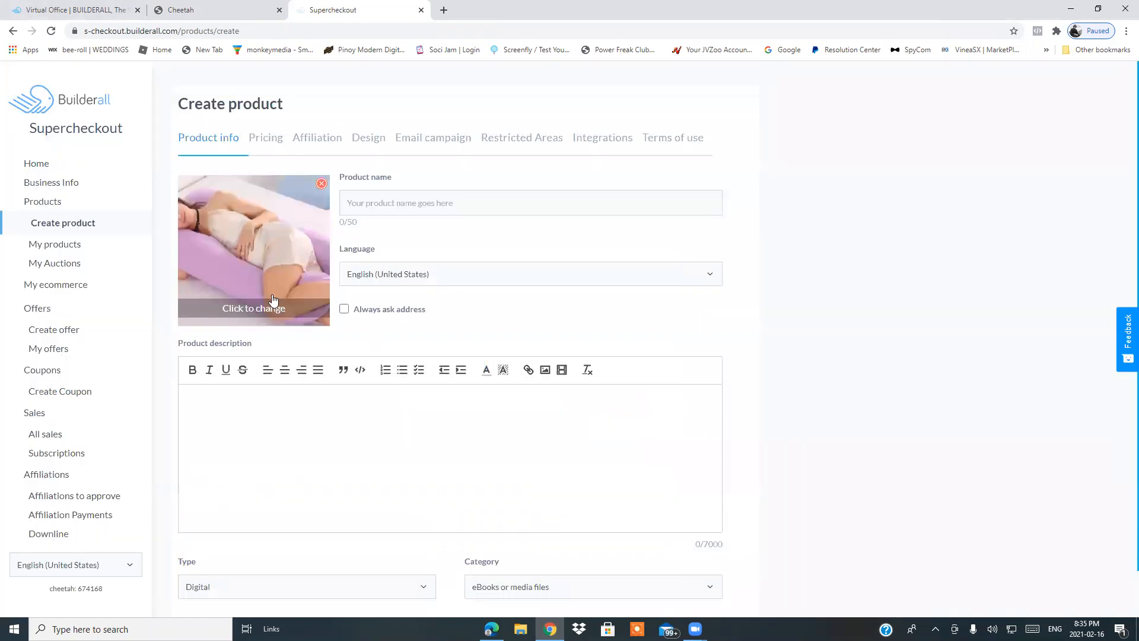
# Name the product Test and enter test as its description.
pyautogui.click(448, 205)
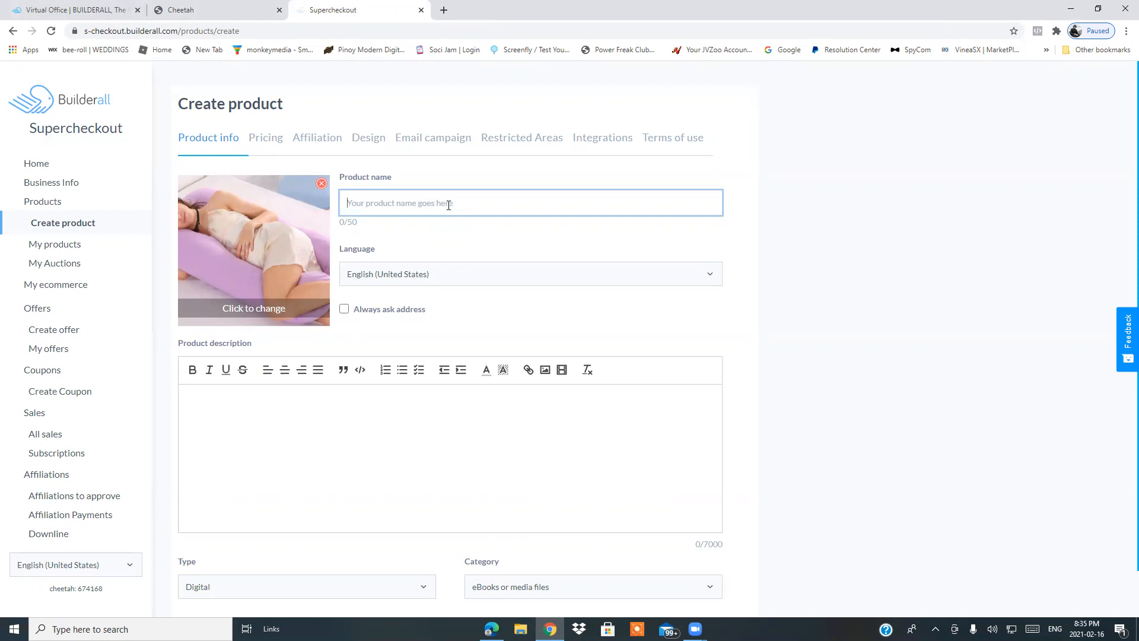
pyautogui.write('Test')
pyautogui.click(340, 409)
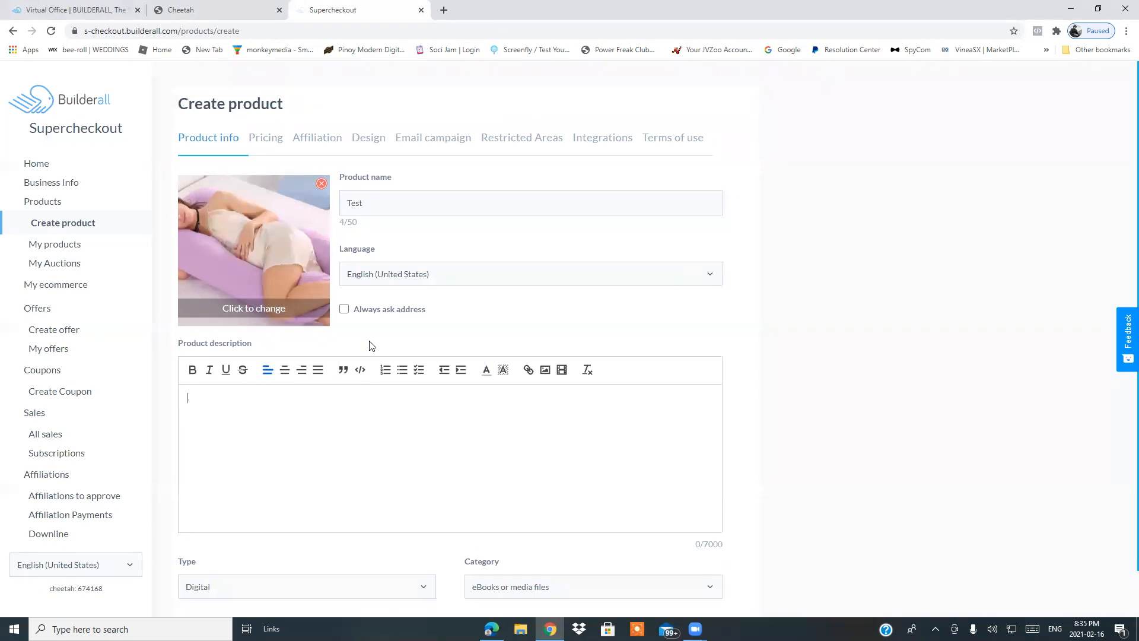
pyautogui.write('test')
pyautogui.click(858, 363)
# Set the product type to Physical and the category to Health and Fitness, then continue to pricing.
pyautogui.scroll(-1, 848, 417)
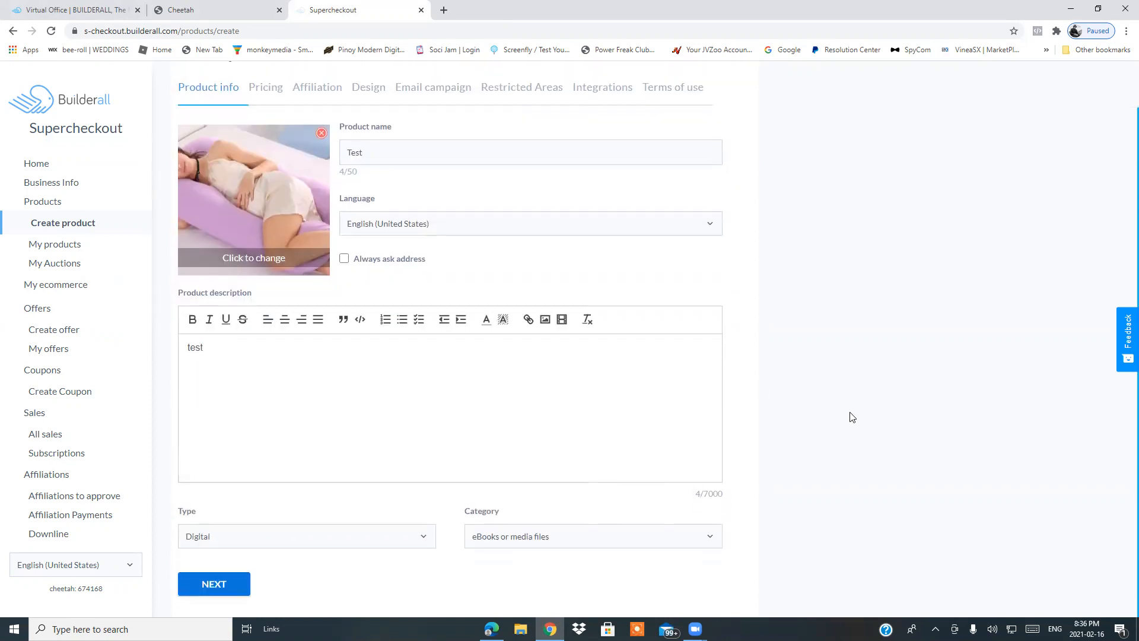
pyautogui.click(432, 539)
pyautogui.click(295, 579)
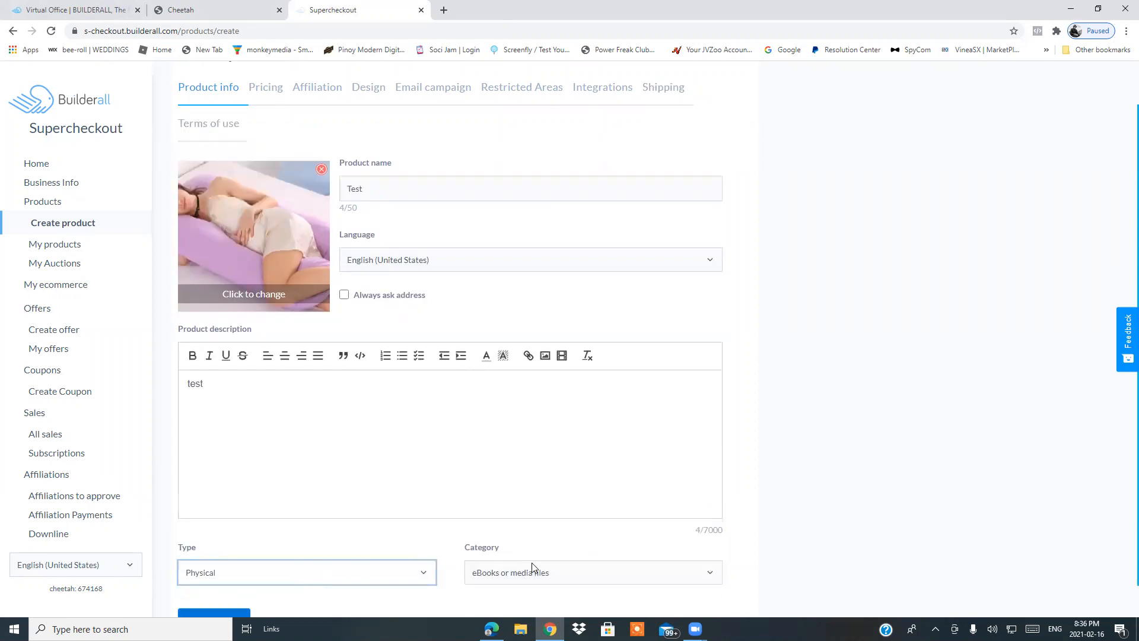
pyautogui.scroll(-1, 861, 473)
pyautogui.click(710, 537)
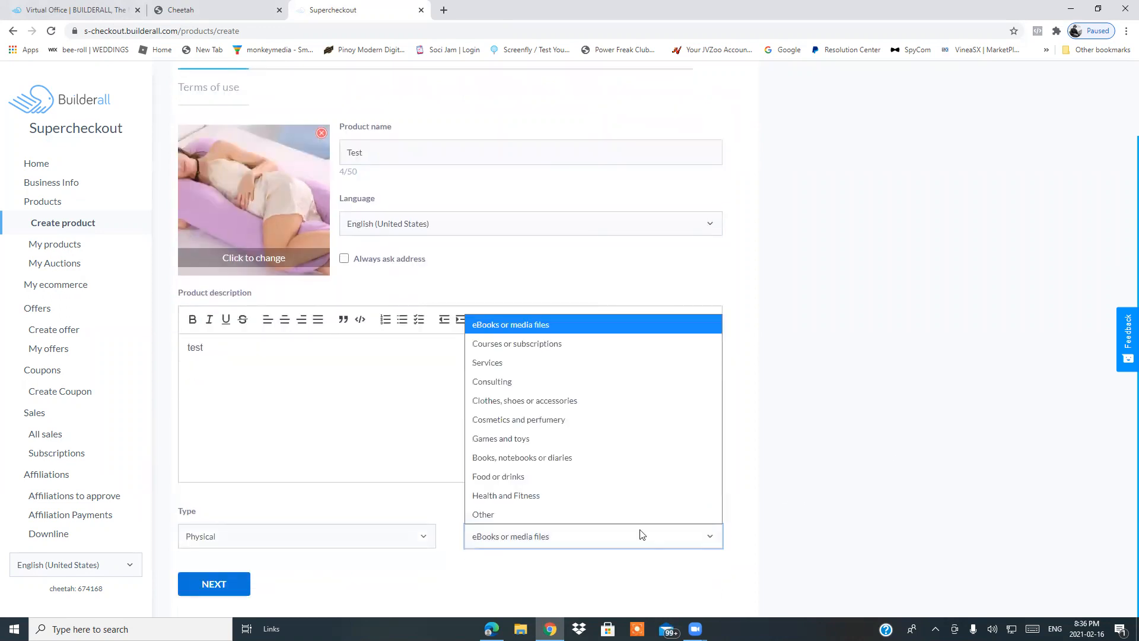
pyautogui.click(535, 496)
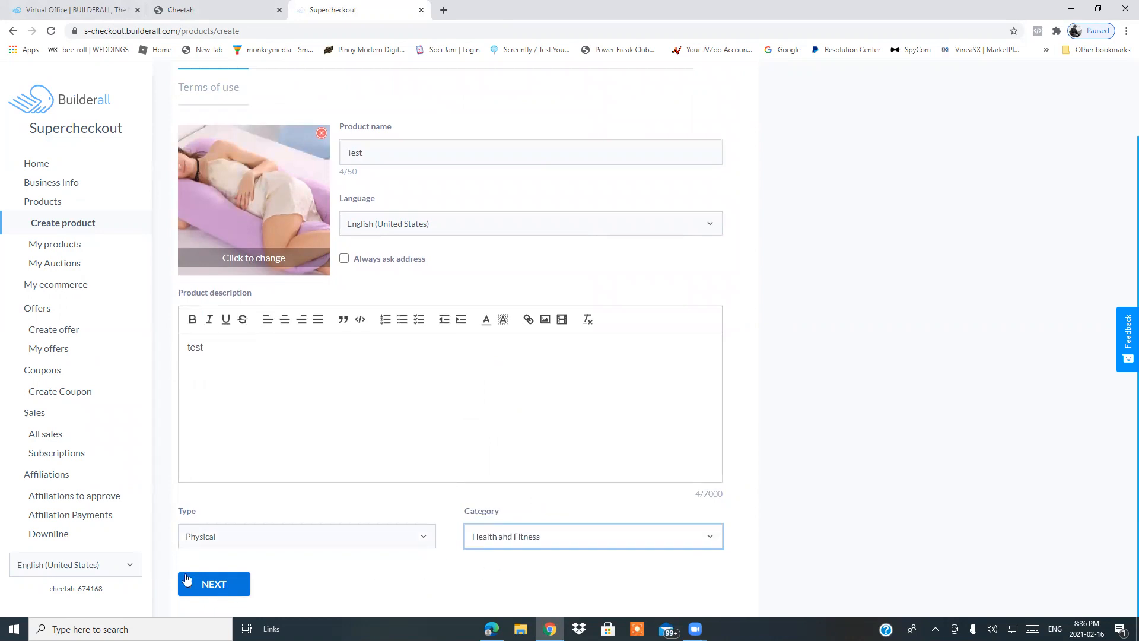
pyautogui.click(225, 589)
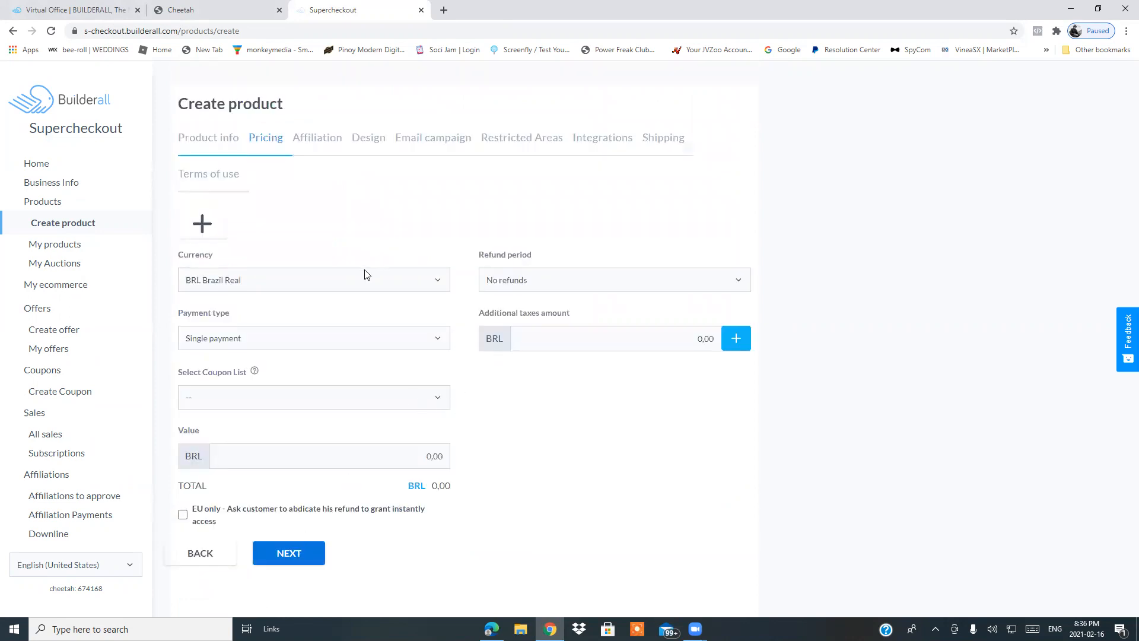
# Set the currency to USD United States Dollar and the value to 99.00, and attempt to continue.
pyautogui.click(424, 282)
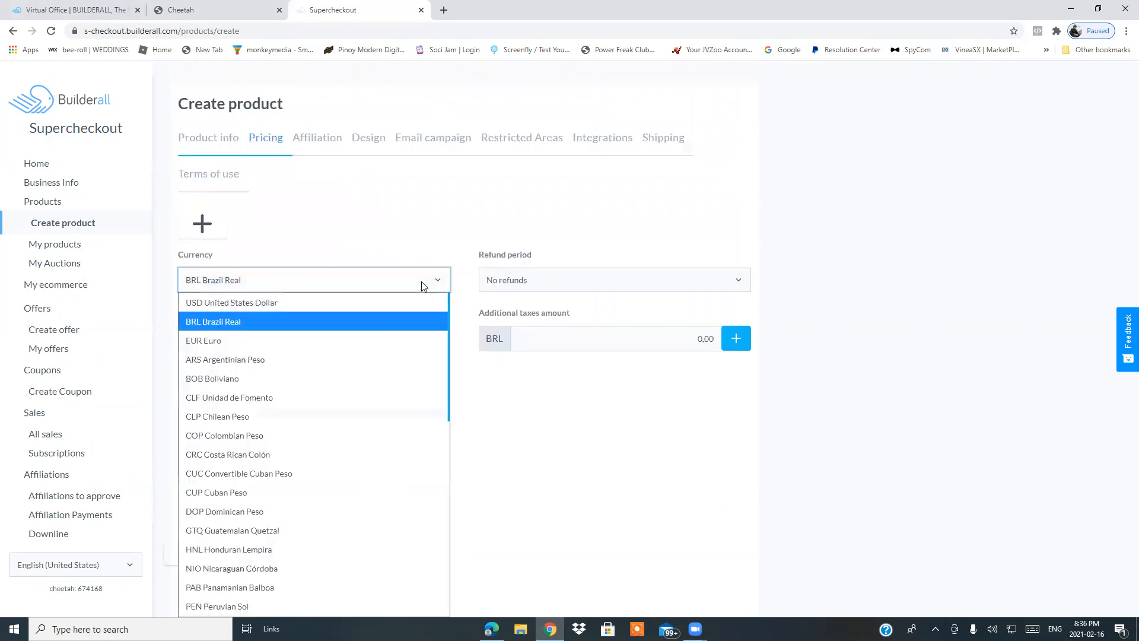
pyautogui.click(301, 304)
pyautogui.click(451, 445)
pyautogui.write('99')
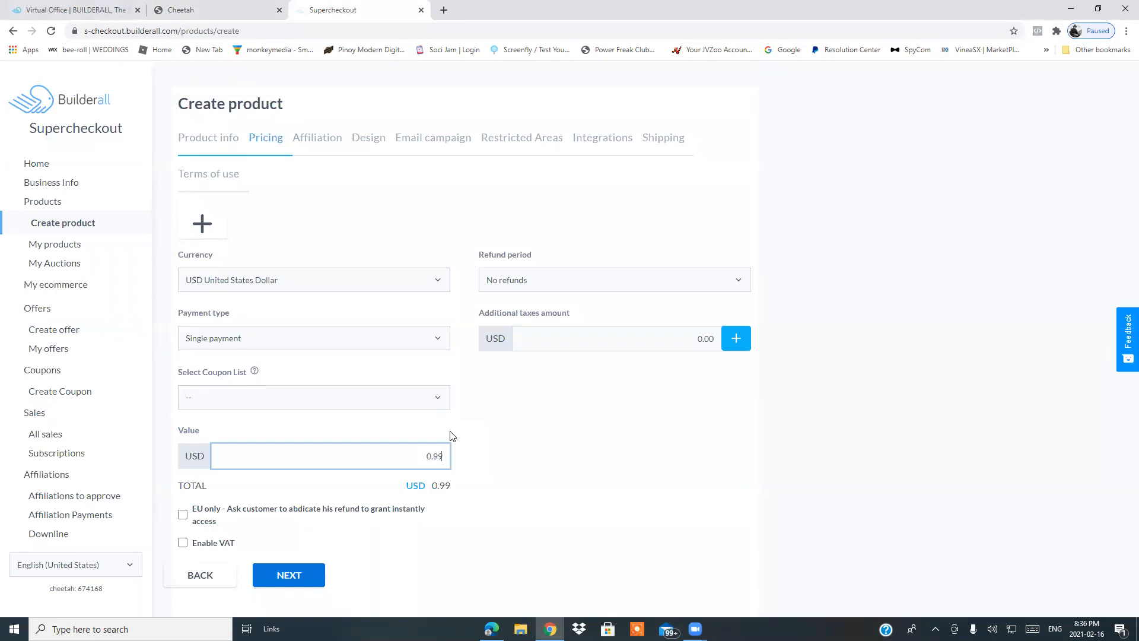
pyautogui.write('90')
pyautogui.click(298, 582)
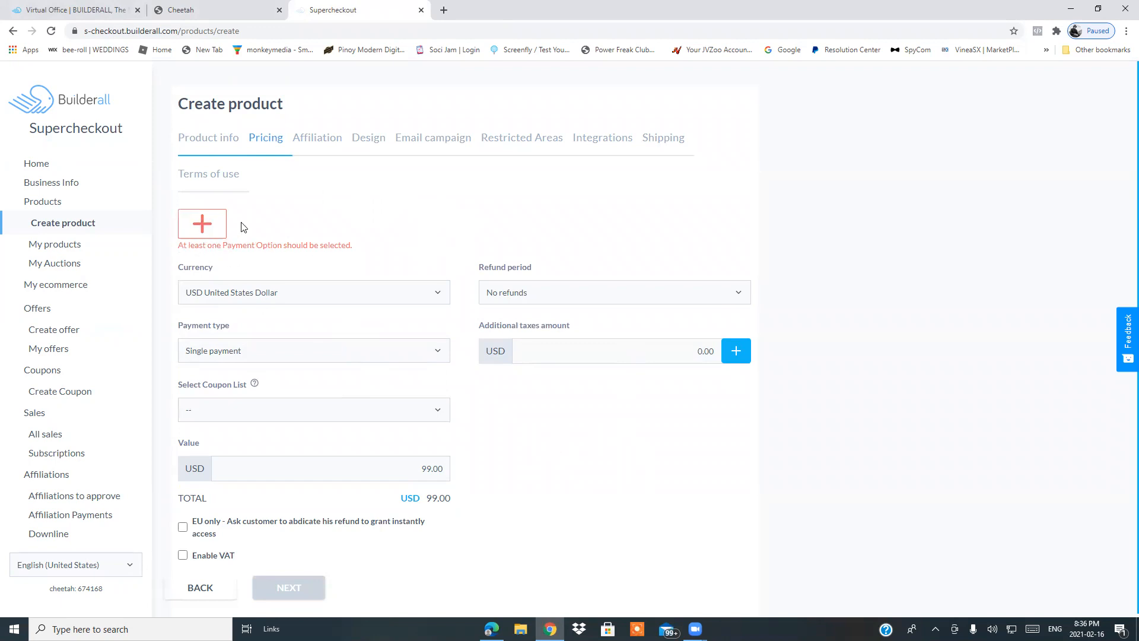
# Add a payment option with PayPal and open the PayPal developer site linked in its instructions.
pyautogui.click(202, 224)
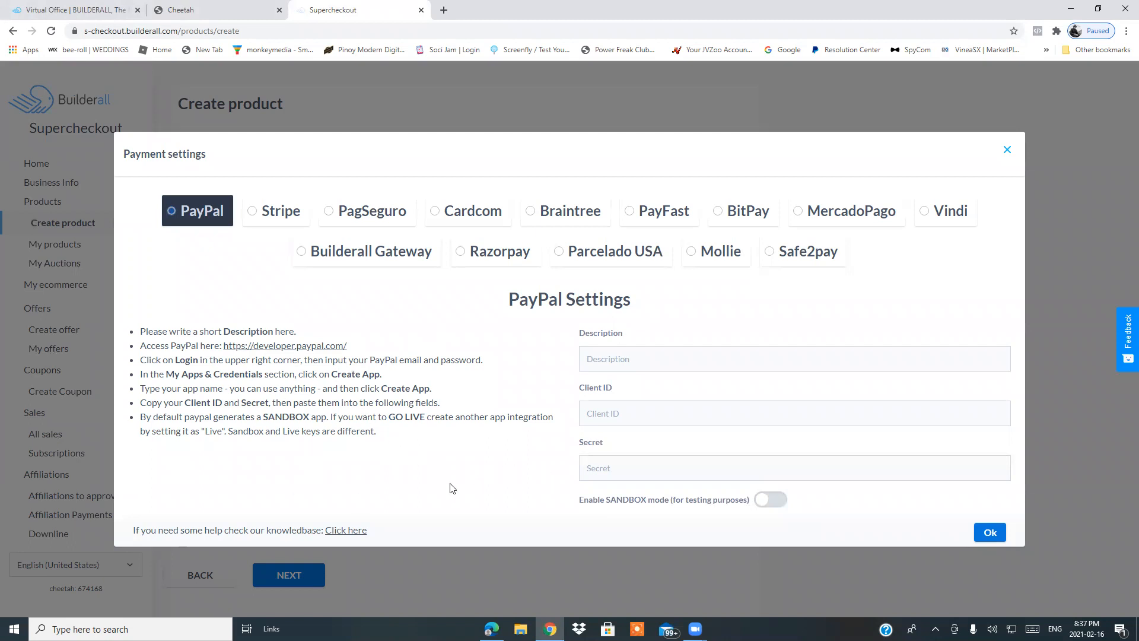
pyautogui.click(291, 346)
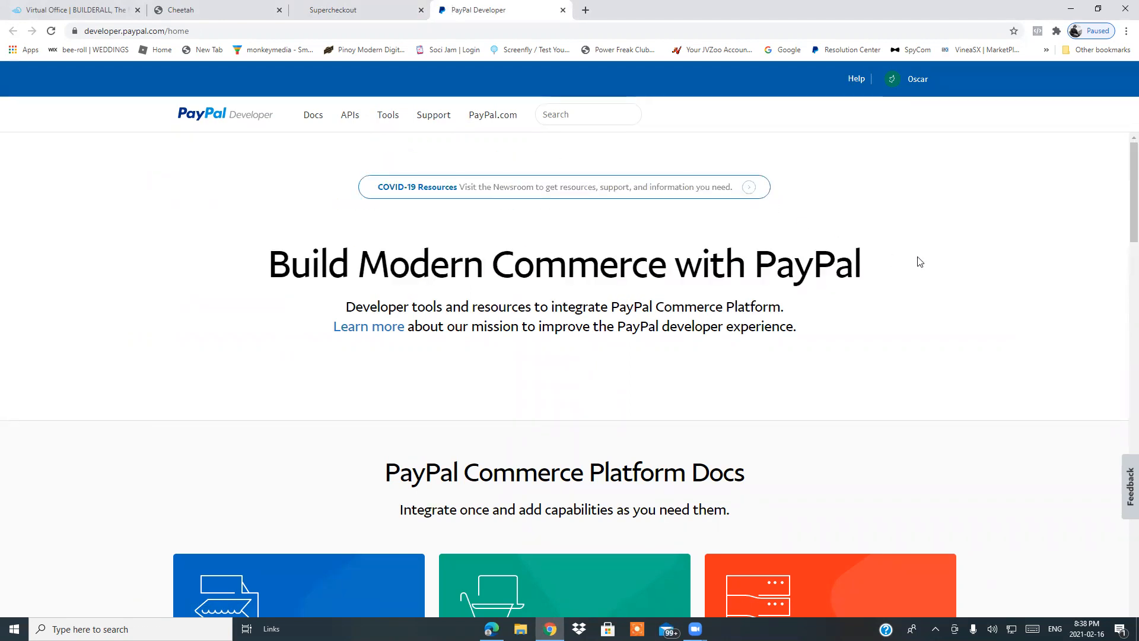
# Navigate the PayPal developer docs to Get credentials and open the Developer Dashboard.
pyautogui.scroll(-2, 377, 410)
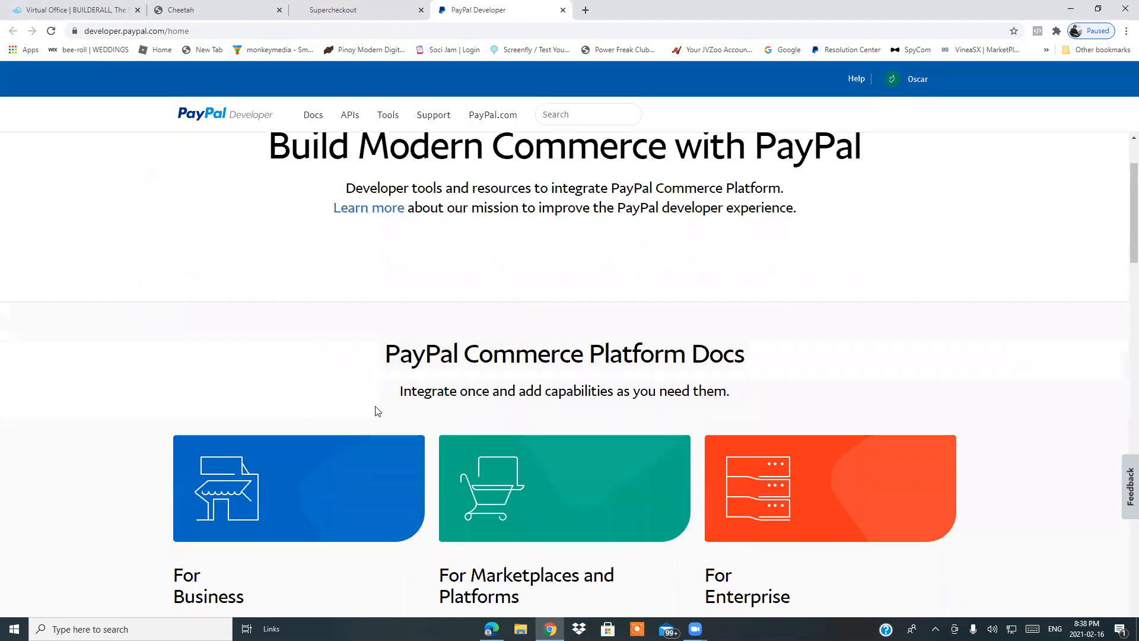
pyautogui.scroll(2, 297, 354)
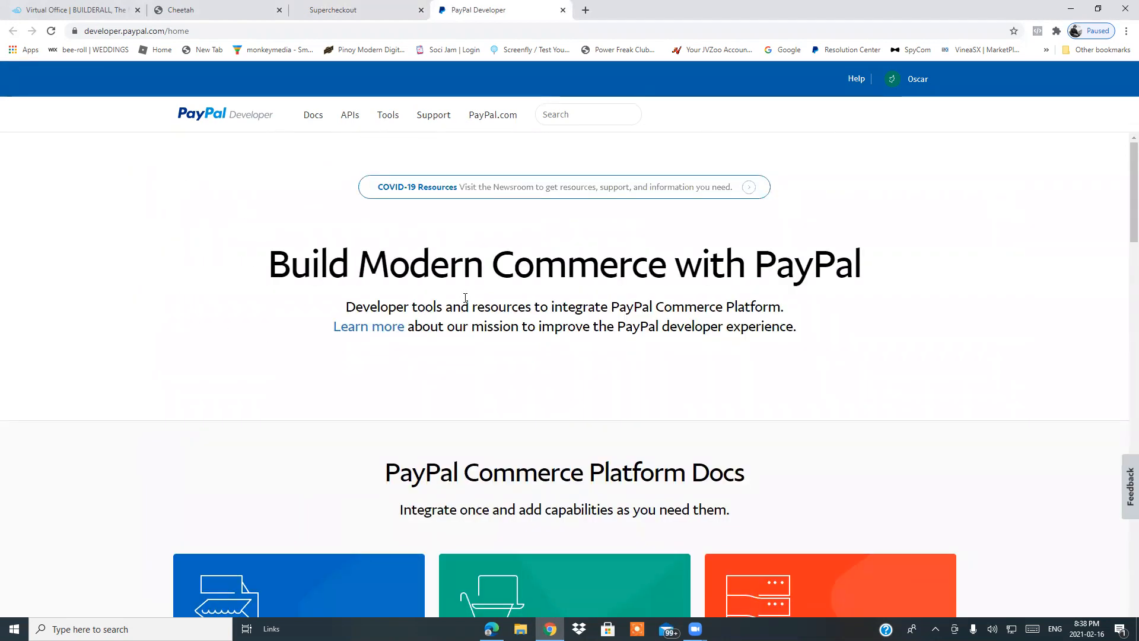
pyautogui.click(389, 122)
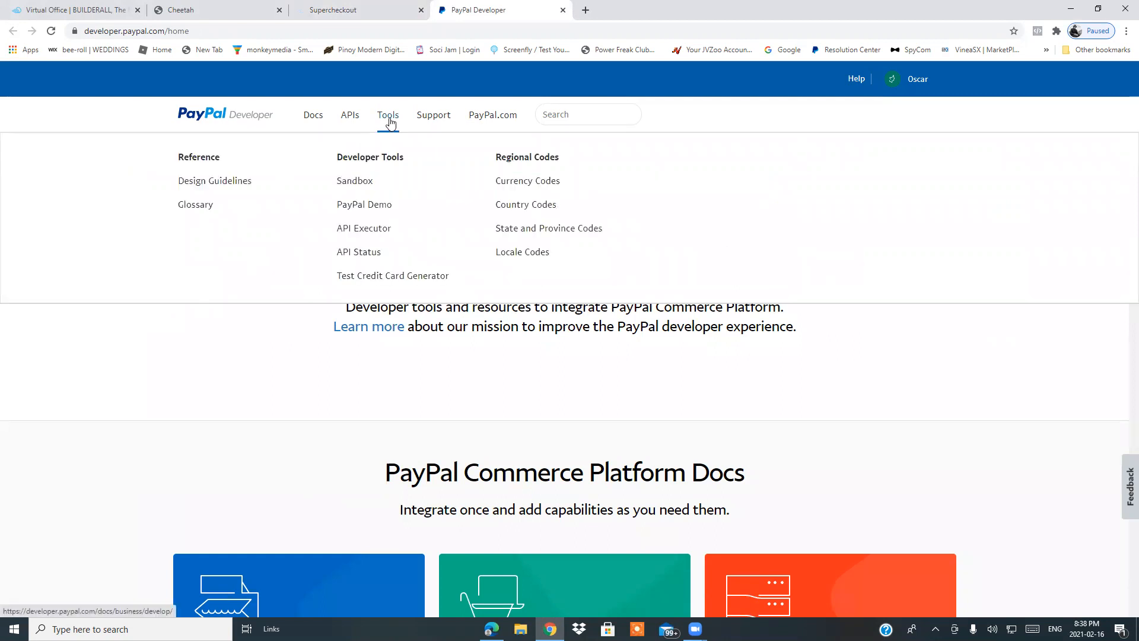
pyautogui.click(349, 119)
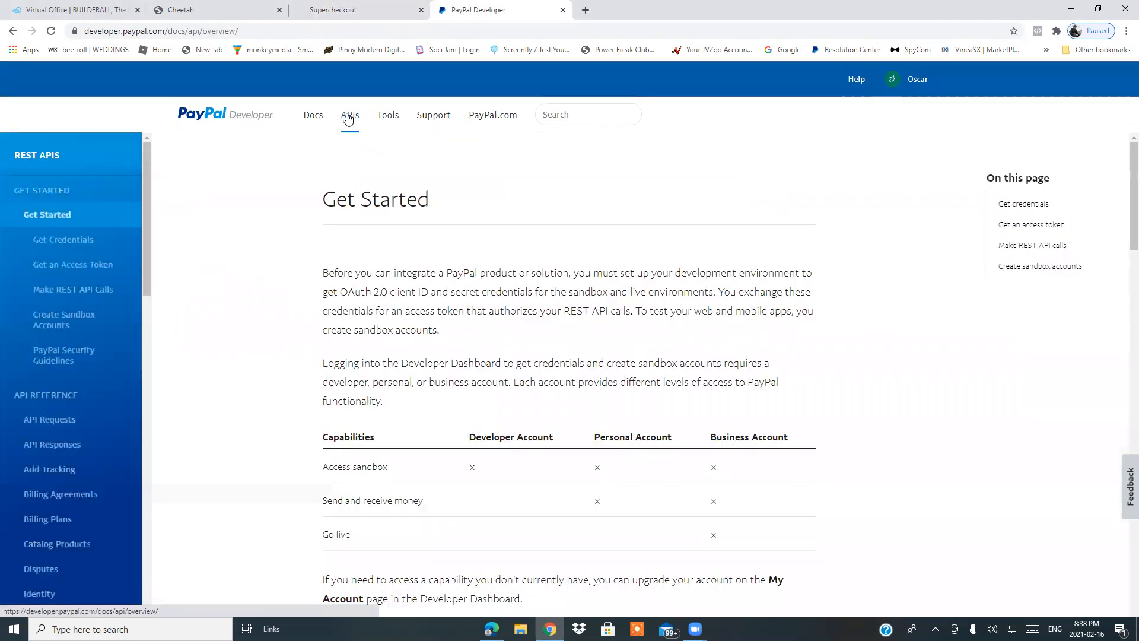
pyautogui.click(313, 115)
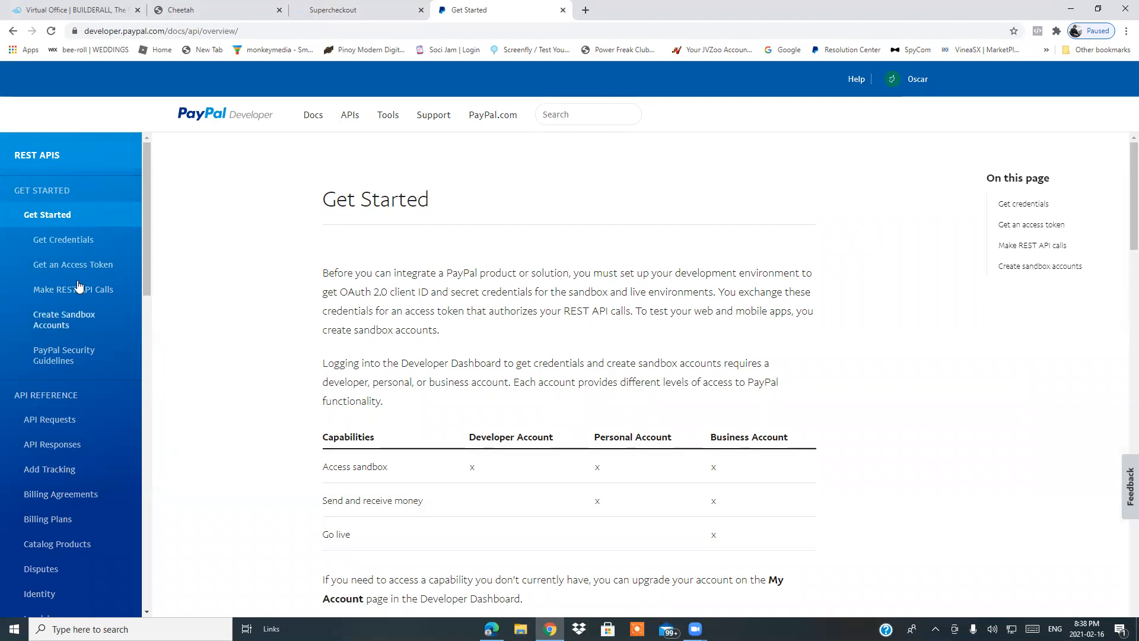
pyautogui.click(66, 242)
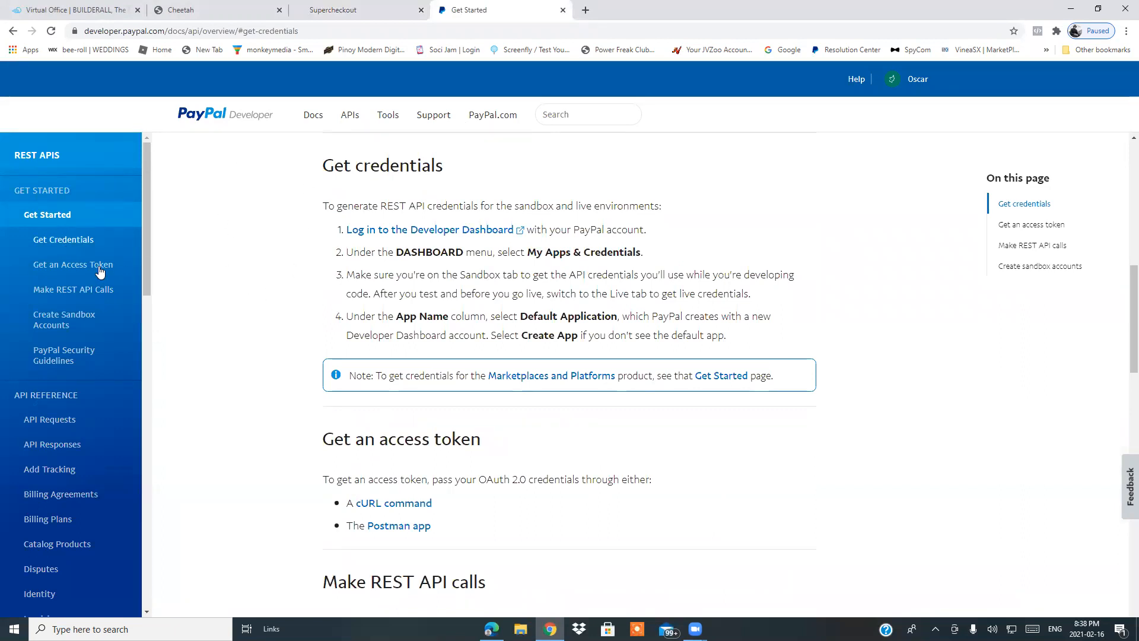
pyautogui.click(435, 232)
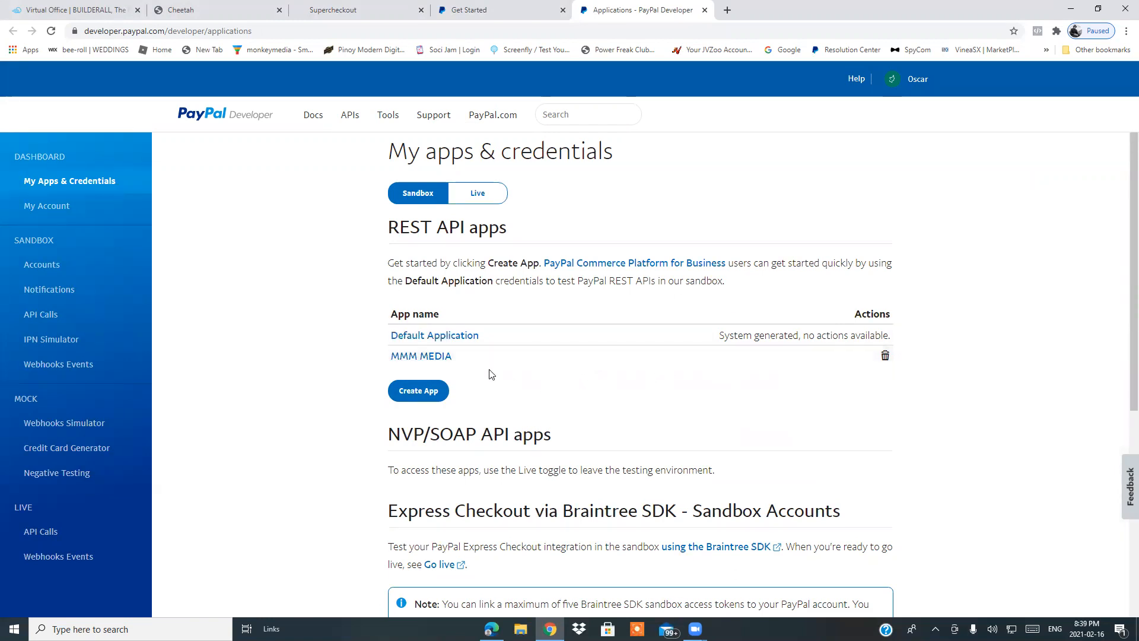
# Open the MMM MEDIA sandbox app and copy its Client ID.
pyautogui.click(430, 357)
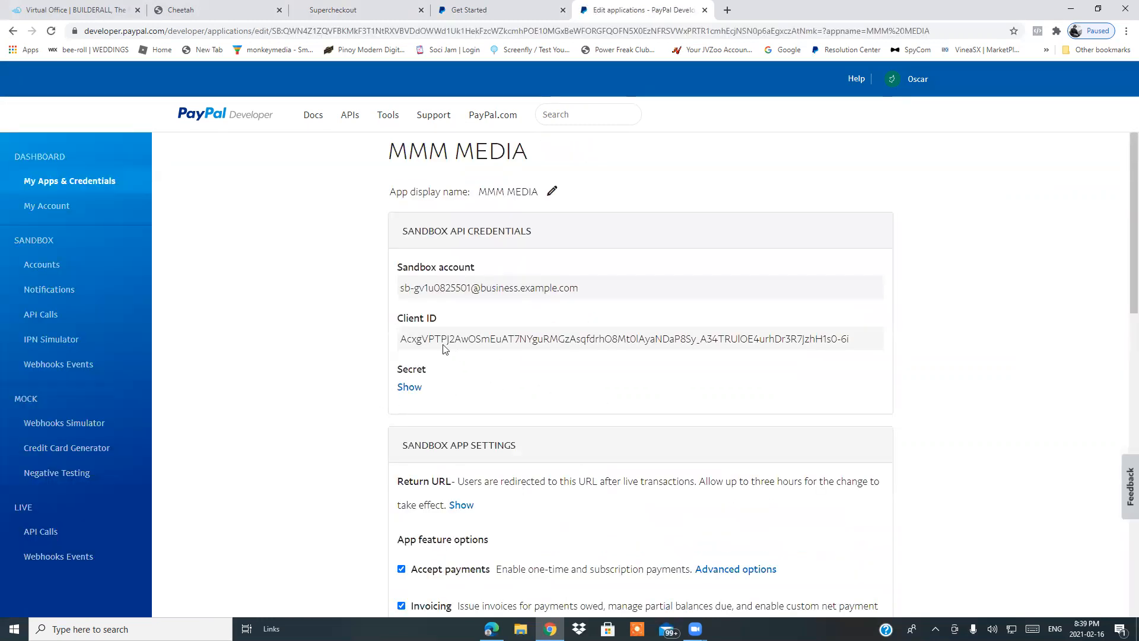
pyautogui.tripleClick(402, 339)
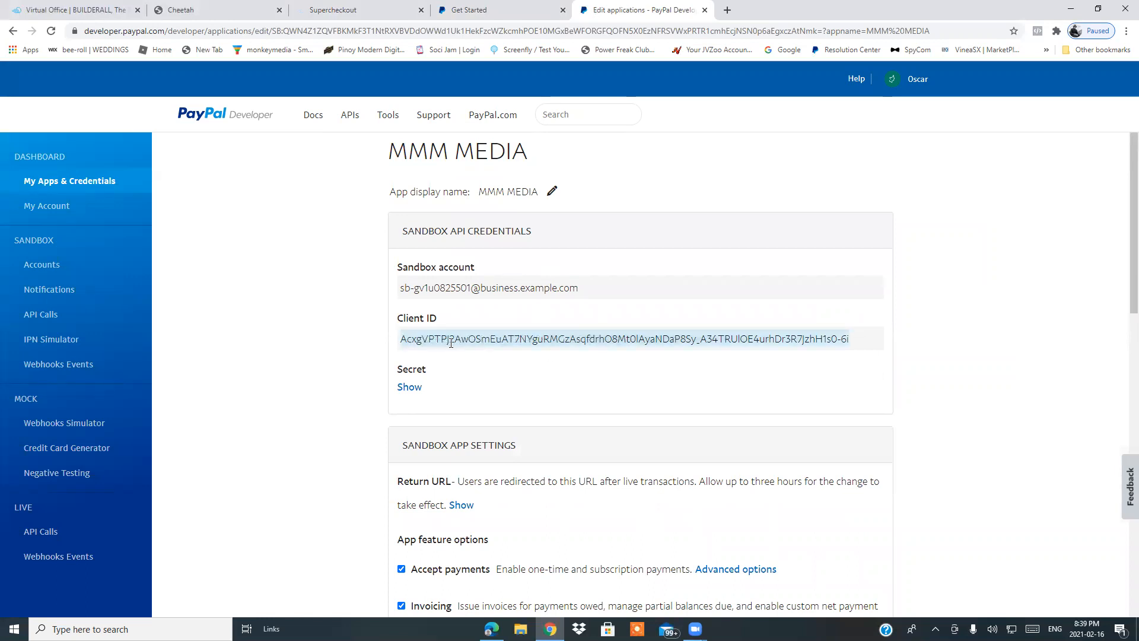
pyautogui.rightClick(449, 340)
pyautogui.click(469, 349)
# Reveal the MMM MEDIA app's sandbox client secret.
pyautogui.click(359, 10)
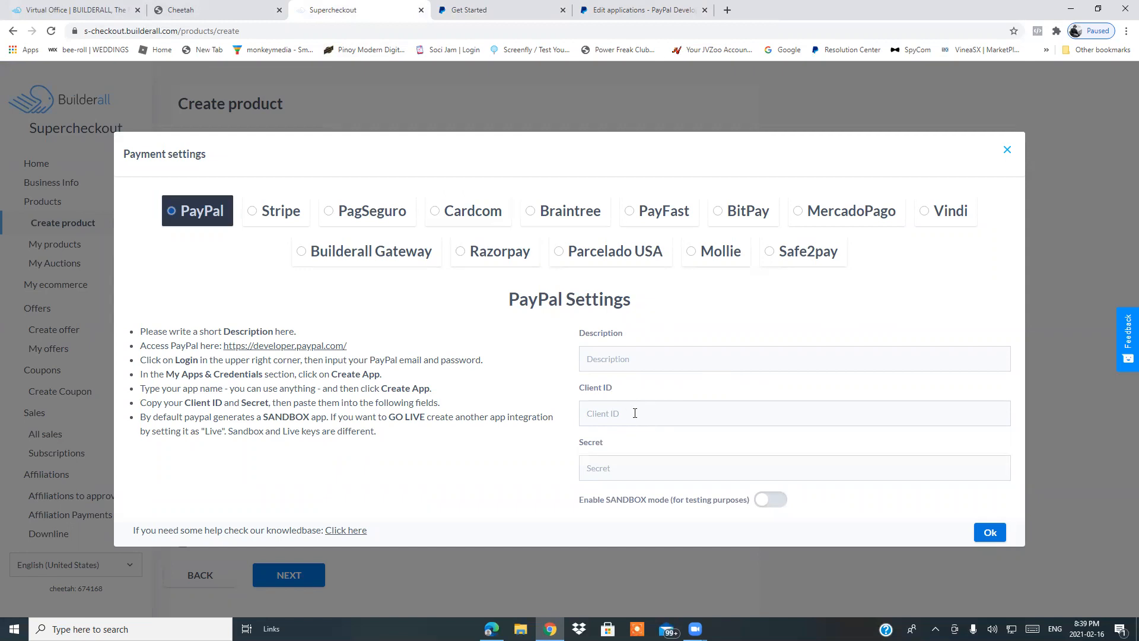
pyautogui.click(644, 12)
pyautogui.click(552, 371)
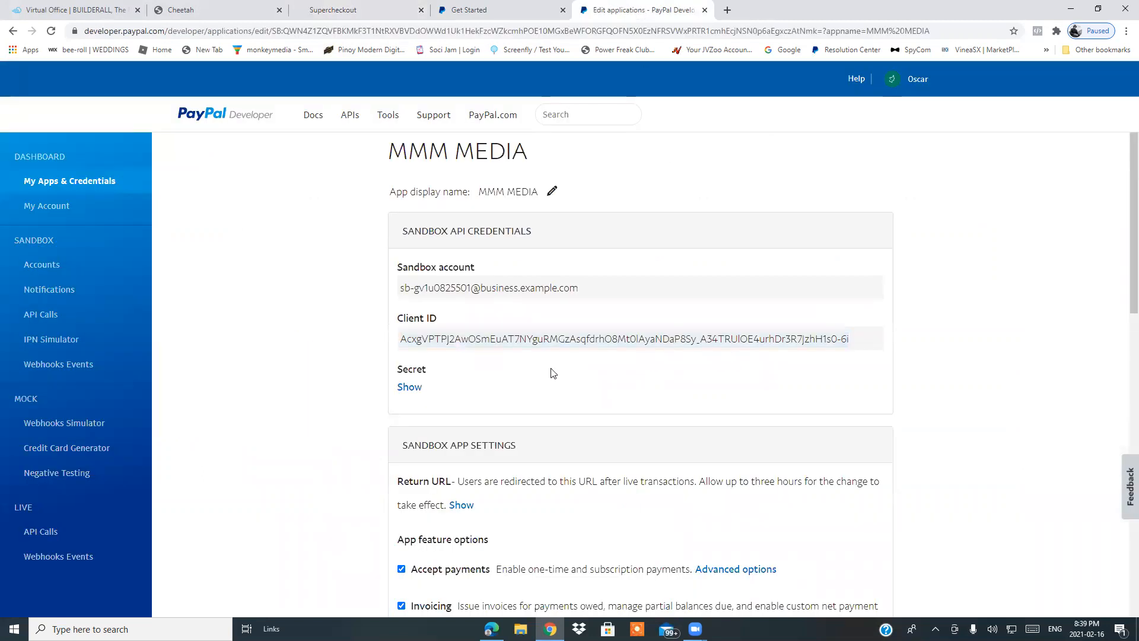
pyautogui.click(409, 388)
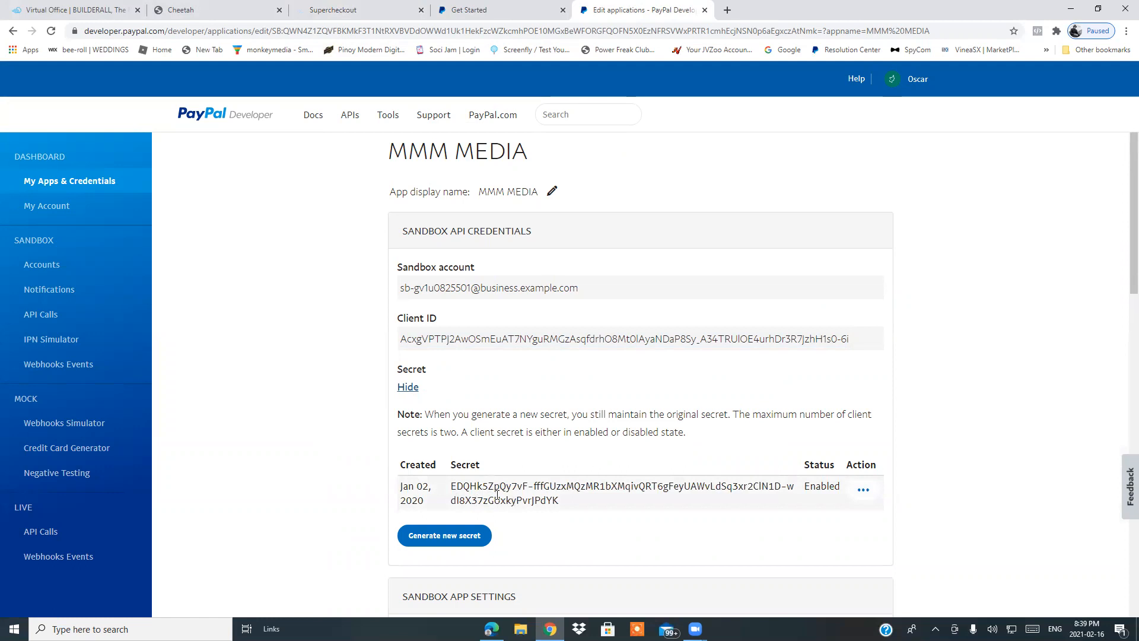
# Compare the Supercheckout PayPal settings with the PayPal developer tabs, then close the MMM MEDIA app page.
pyautogui.click(365, 12)
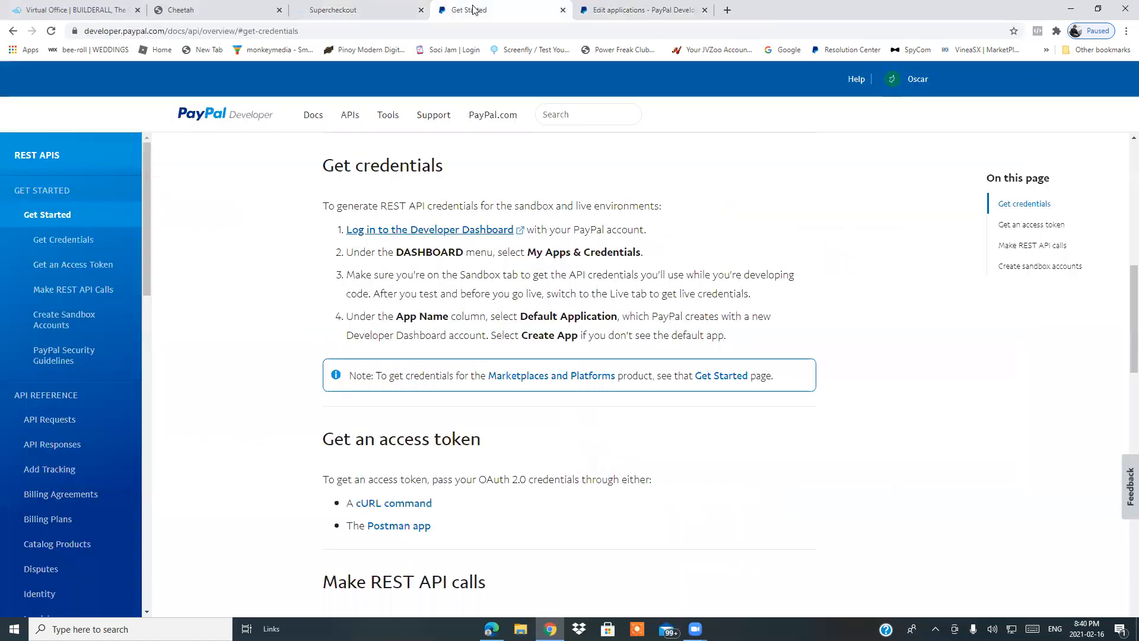
pyautogui.click(473, 11)
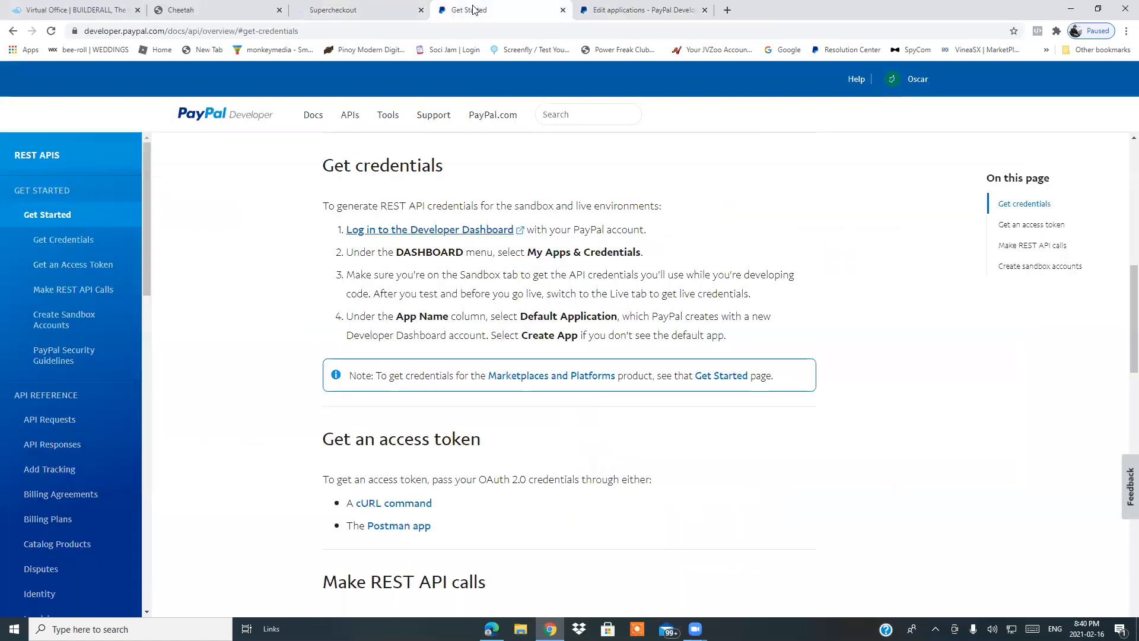
pyautogui.click(619, 8)
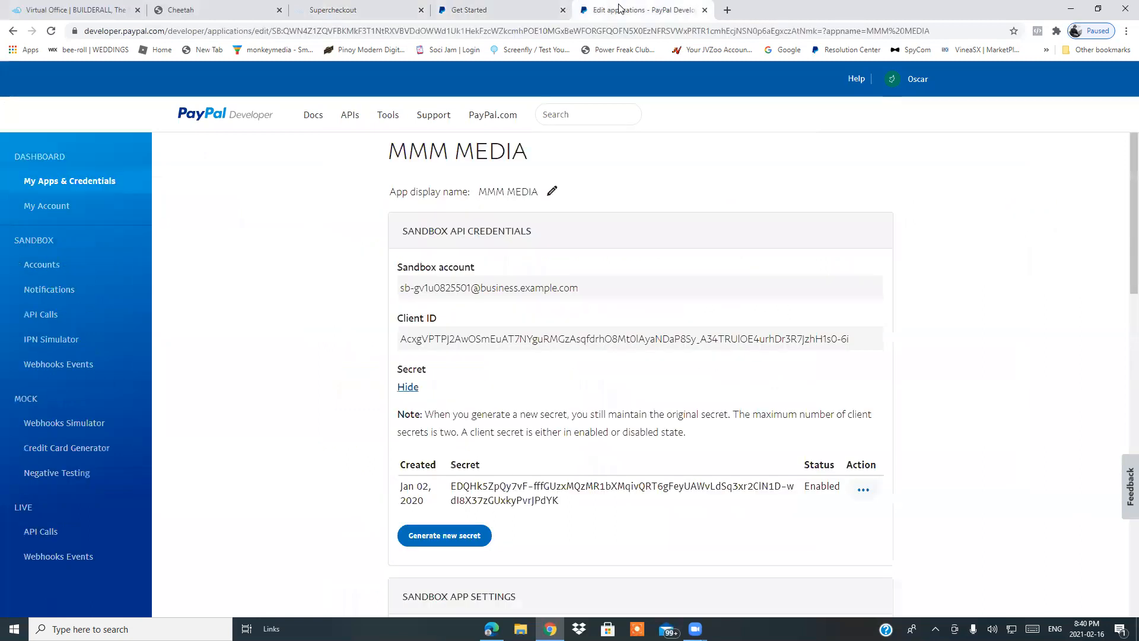
pyautogui.click(505, 10)
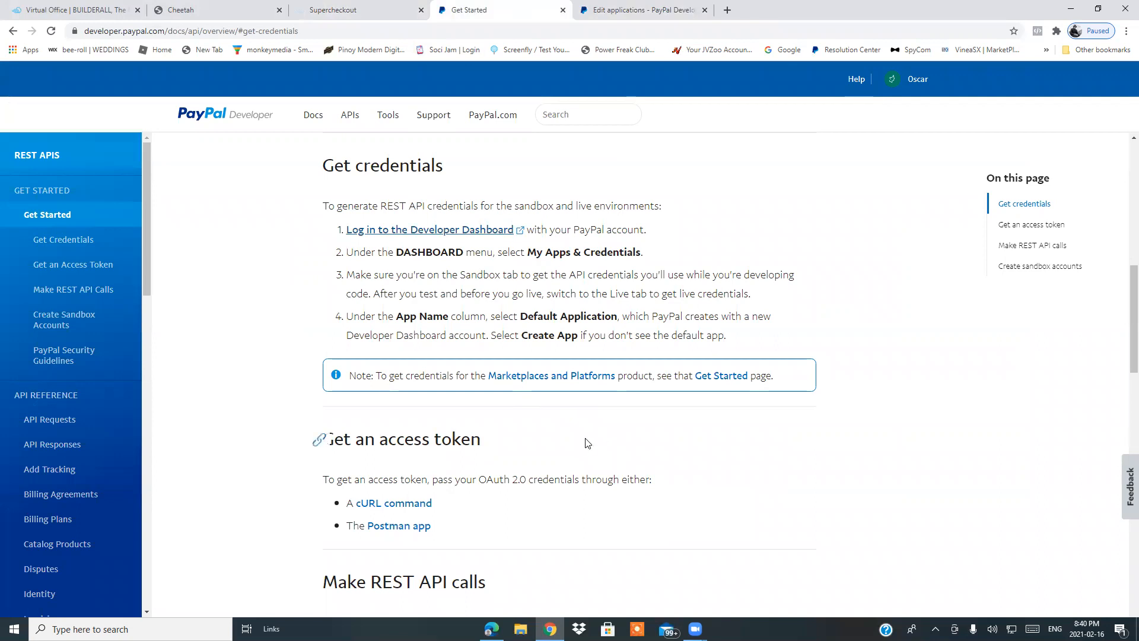
pyautogui.click(640, 10)
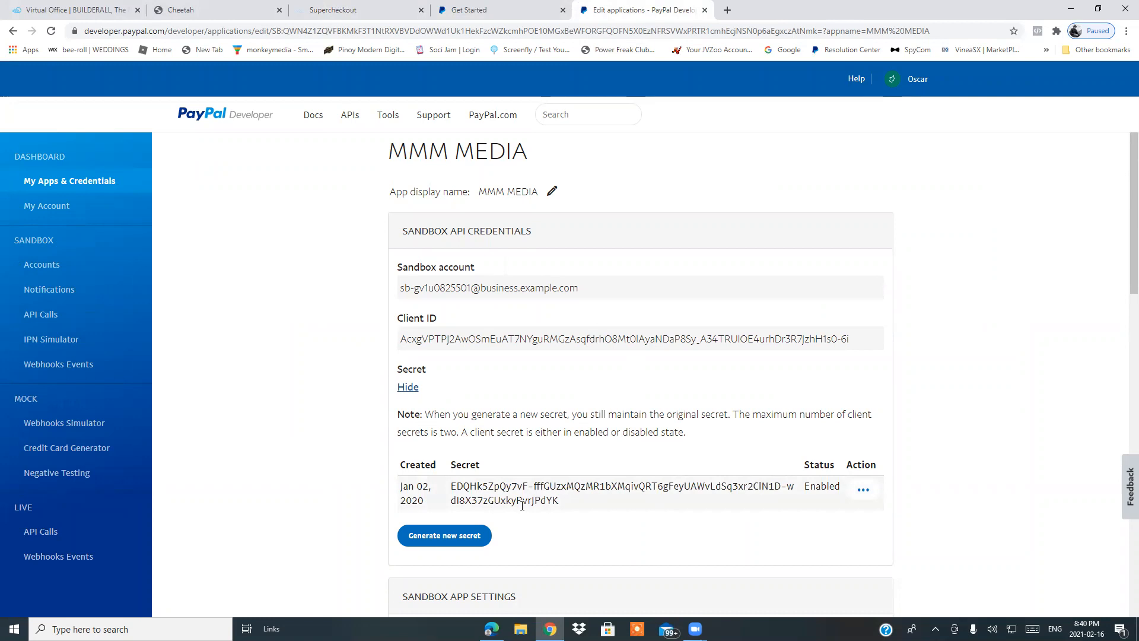
pyautogui.click(705, 10)
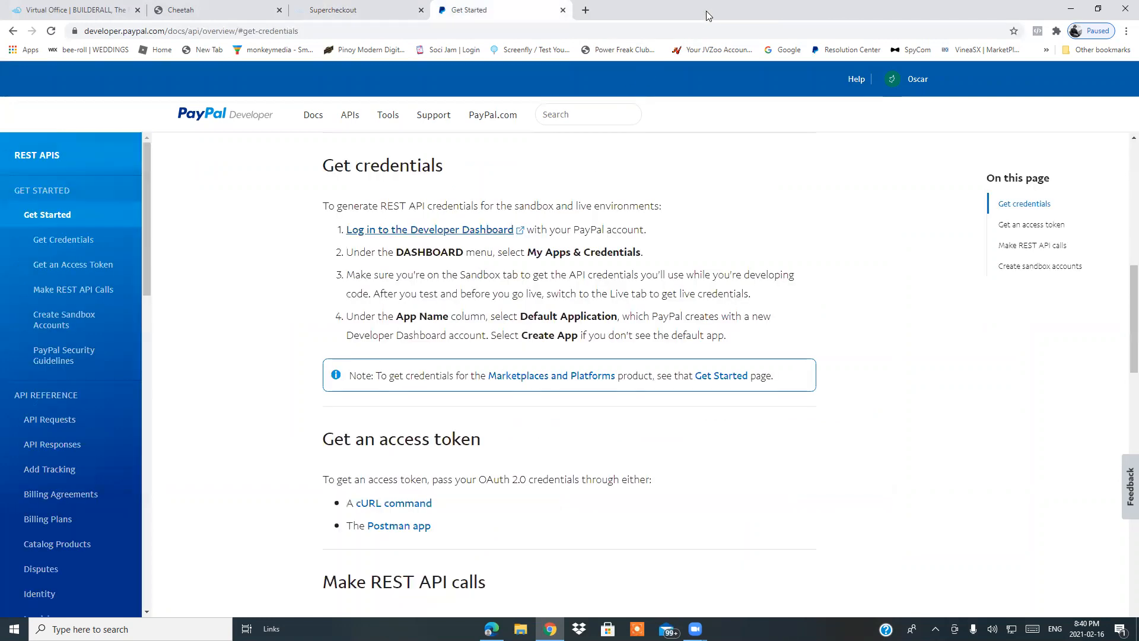
# Open My apps & credentials from the Get credentials docs and start creating a new sandbox app.
pyautogui.click(414, 232)
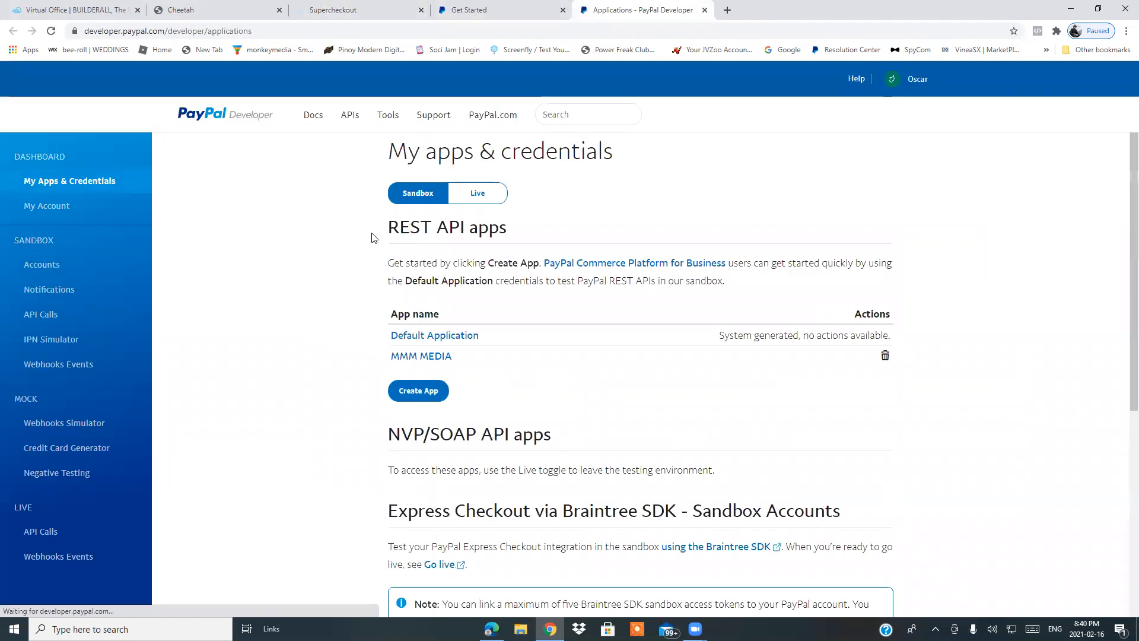
pyautogui.scroll(-3, 296, 353)
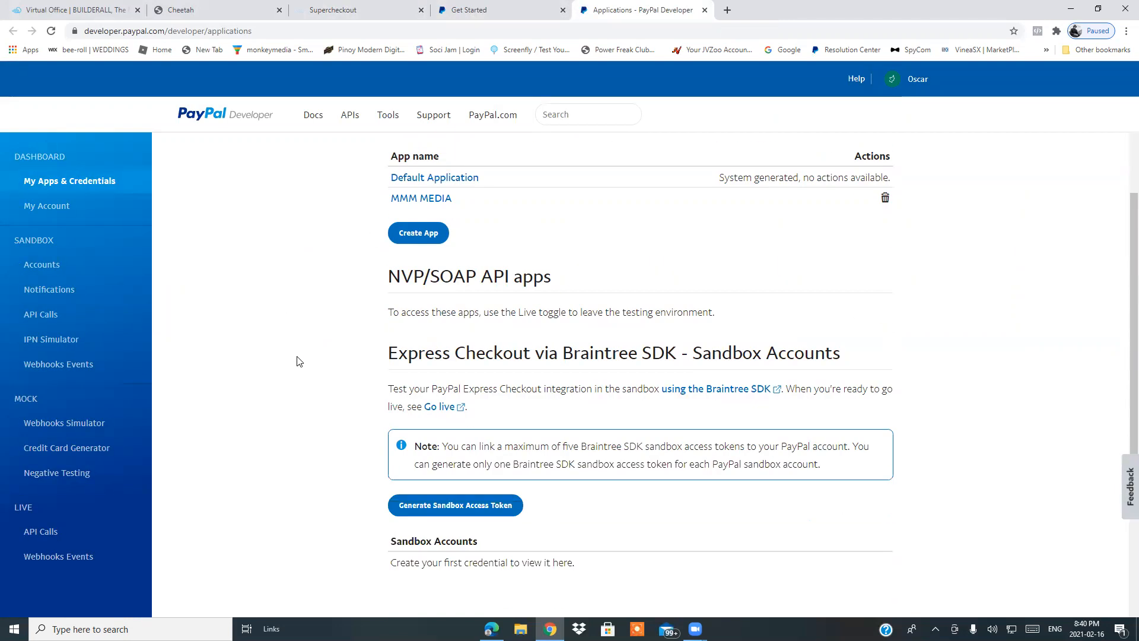
pyautogui.scroll(-1, 569, 522)
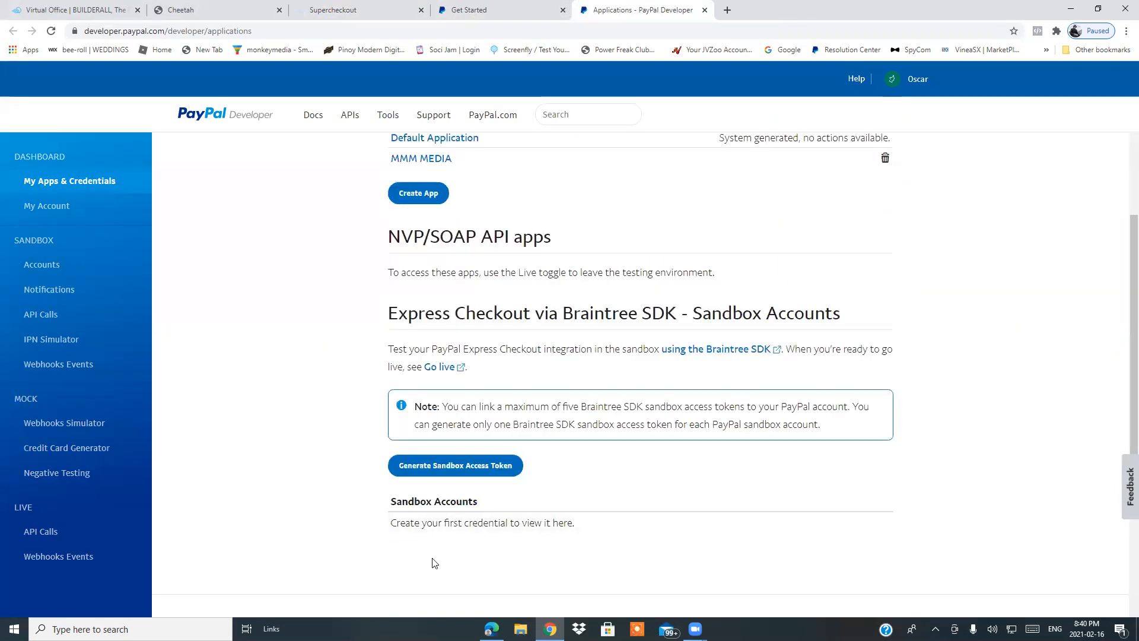
pyautogui.scroll(2, 433, 563)
pyautogui.scroll(-1, 430, 564)
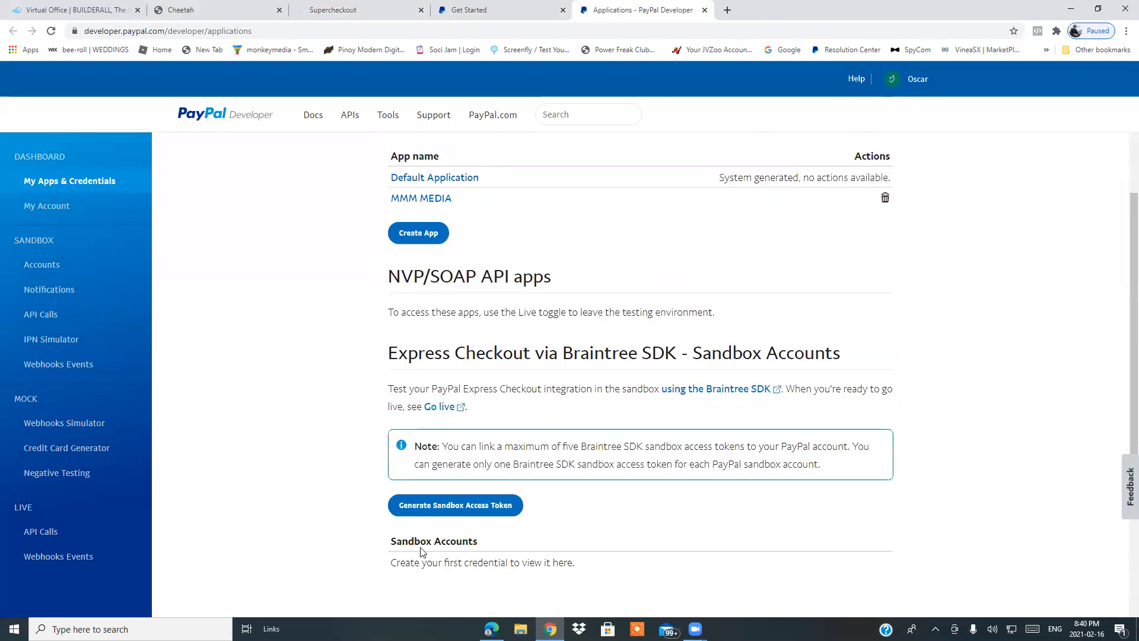
pyautogui.click(414, 236)
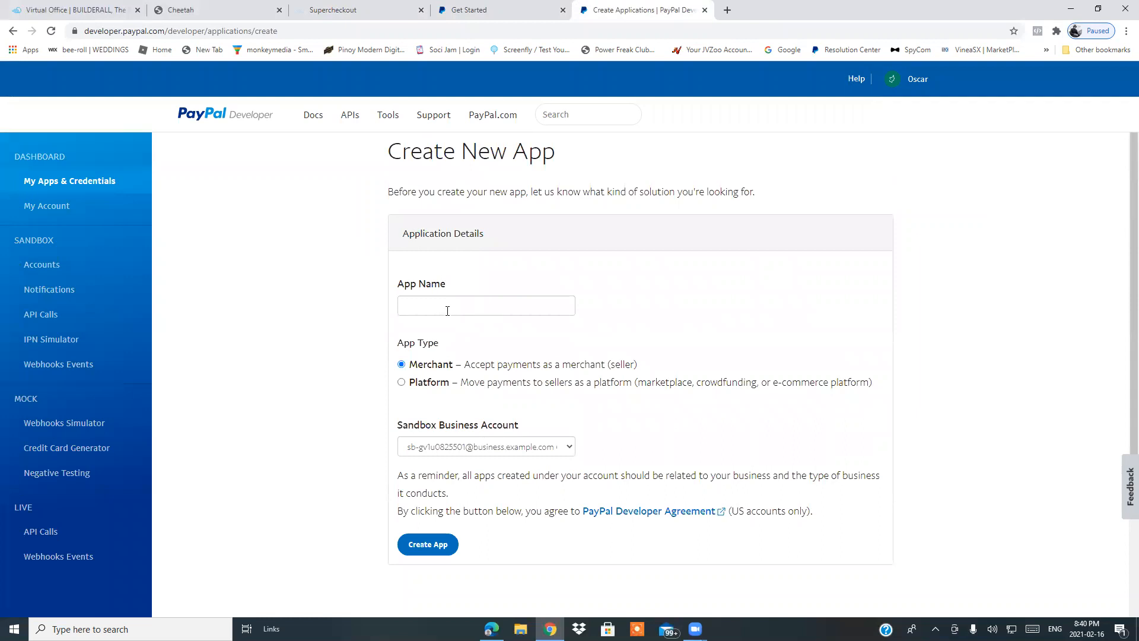
# Create a merchant app named ABC and dismiss the developer feedback survey.
pyautogui.click(450, 308)
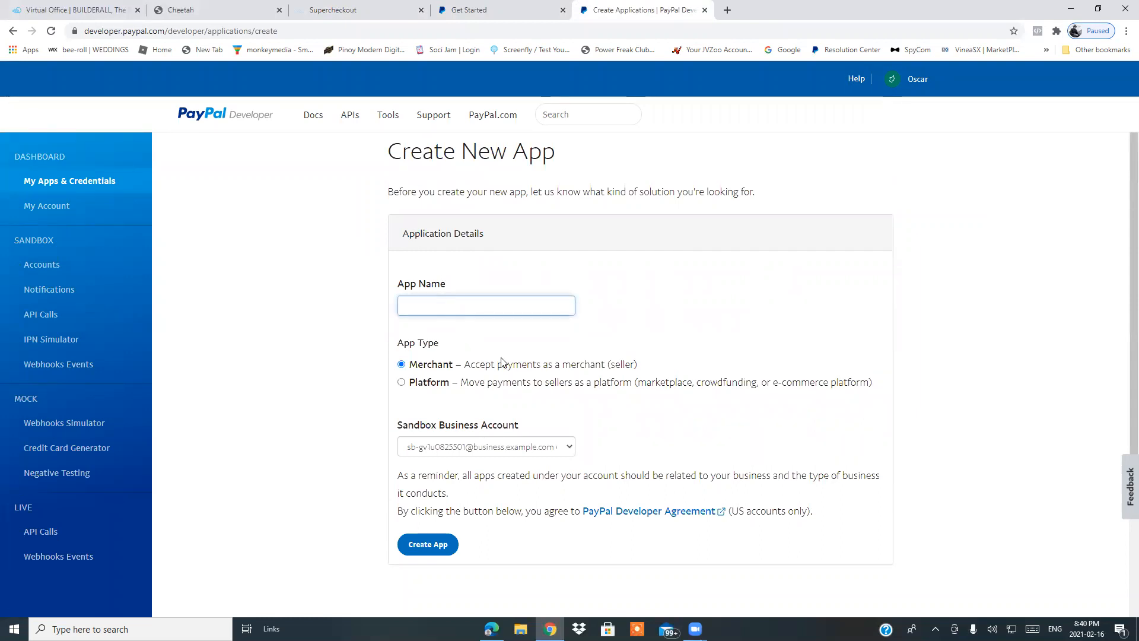
pyautogui.scroll(-2, 917, 530)
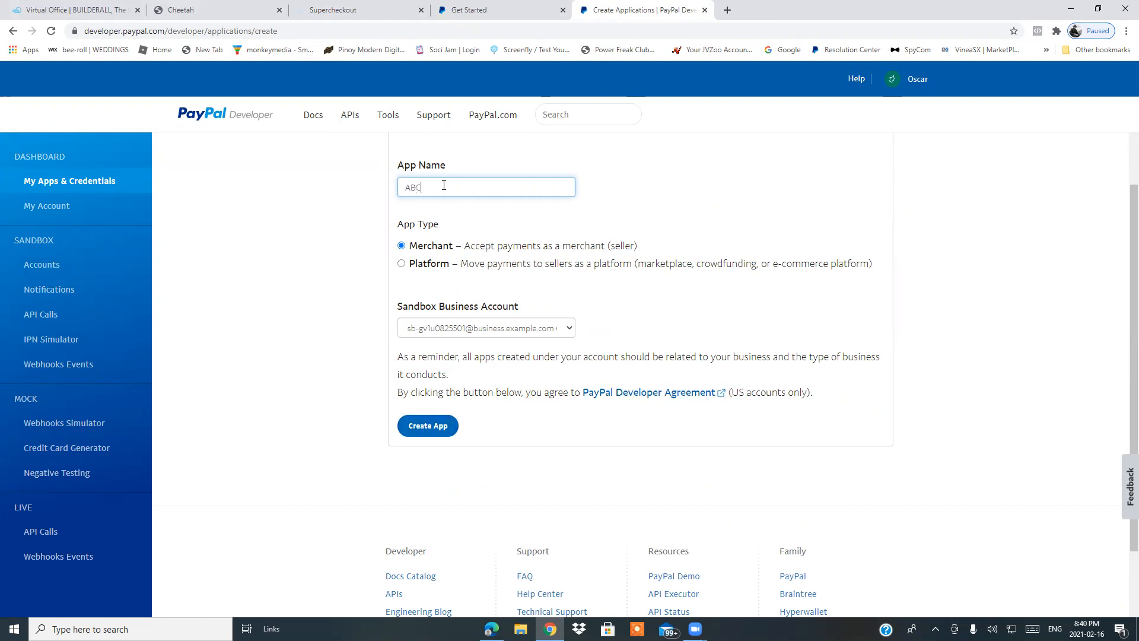
pyautogui.click(429, 431)
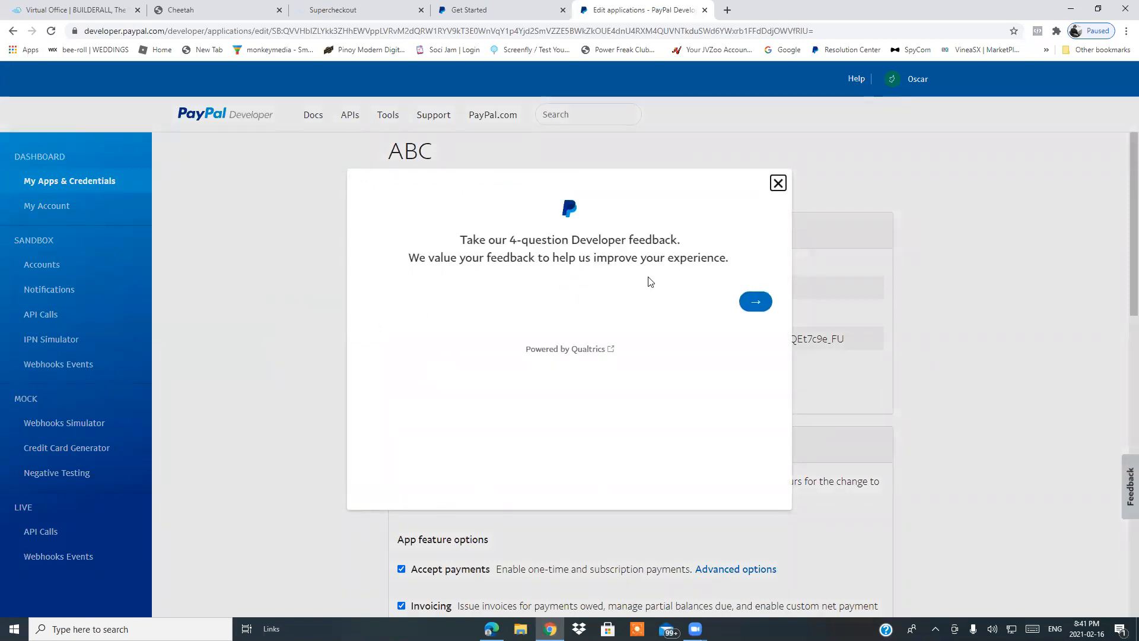
pyautogui.click(777, 182)
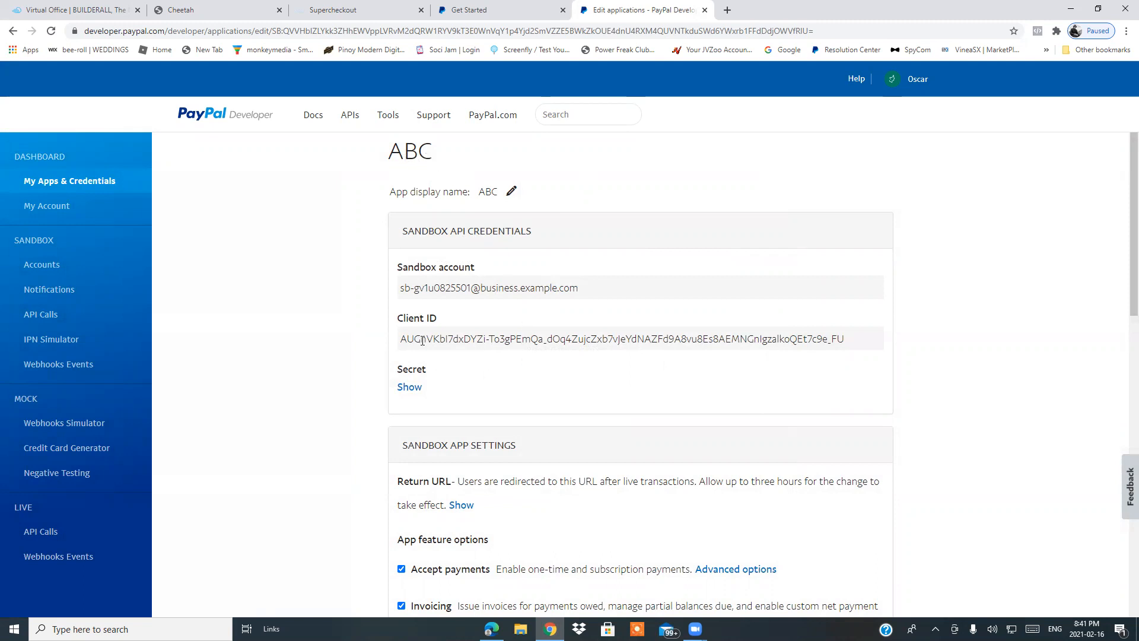
# Reveal the ABC app's sandbox secret and review its credentials, app settings and display name.
pyautogui.click(400, 389)
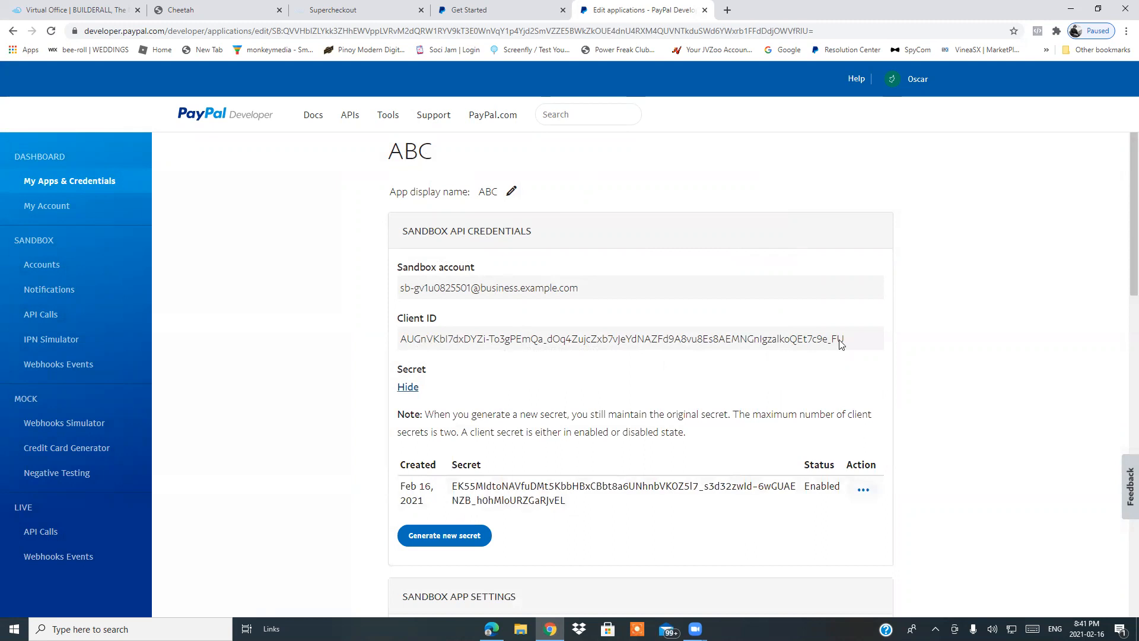
pyautogui.click(348, 8)
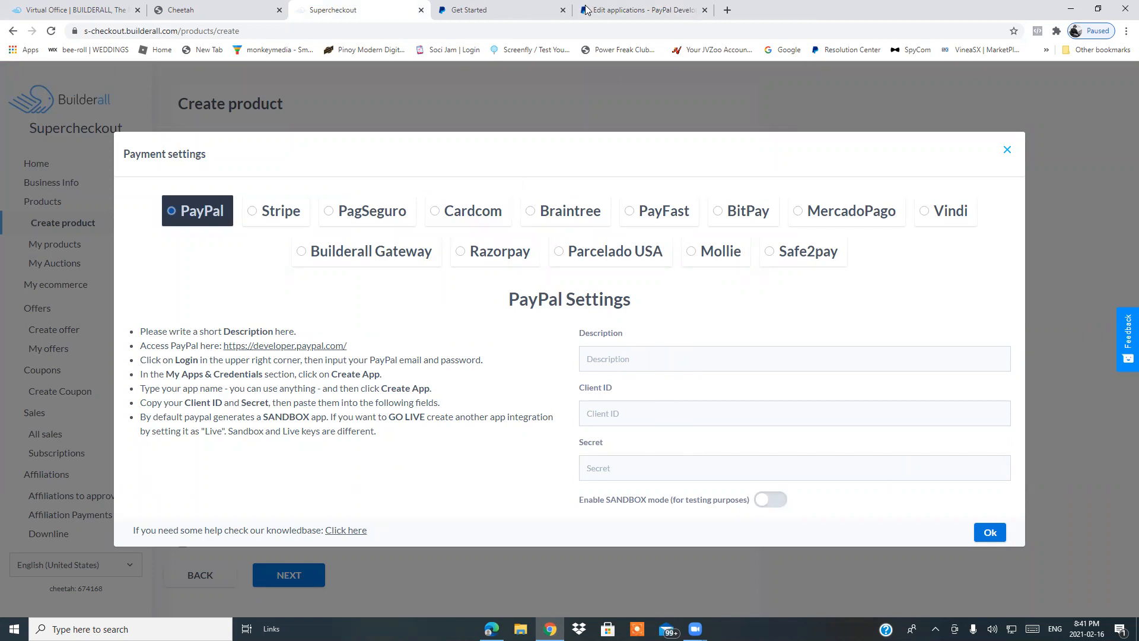
pyautogui.click(636, 7)
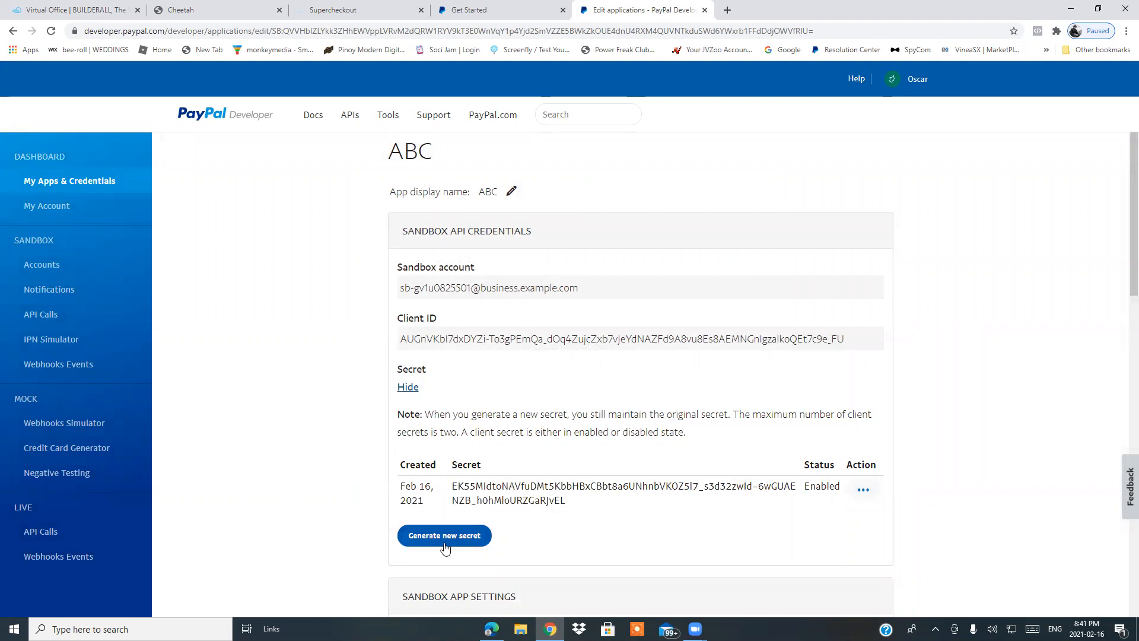
pyautogui.scroll(-3, 524, 558)
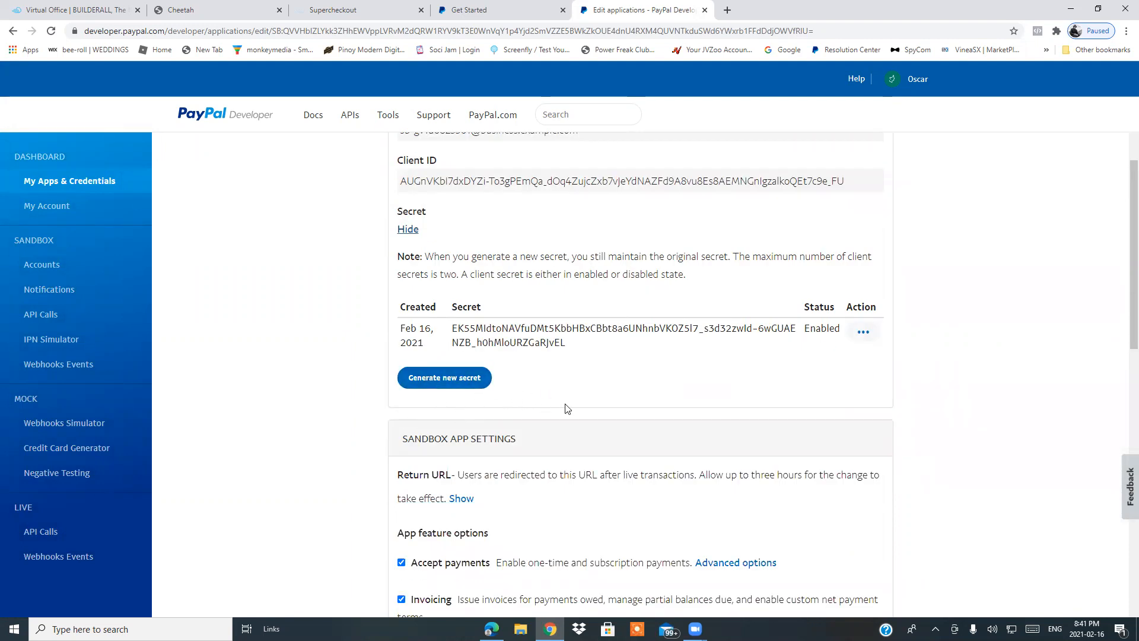
pyautogui.scroll(1, 624, 416)
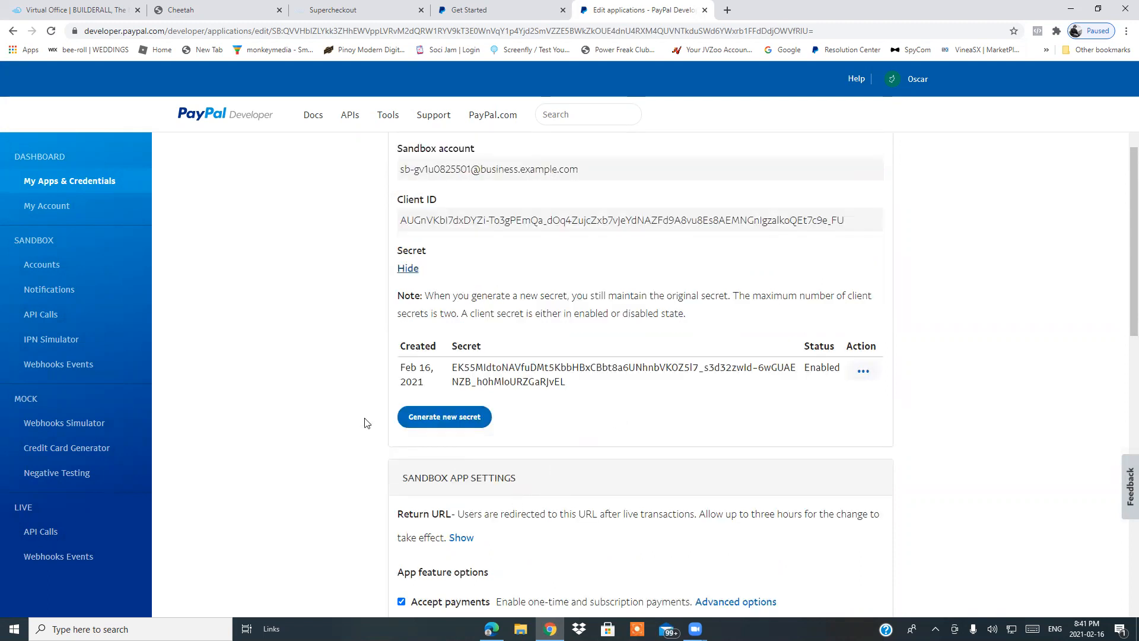
pyautogui.scroll(-5, 553, 447)
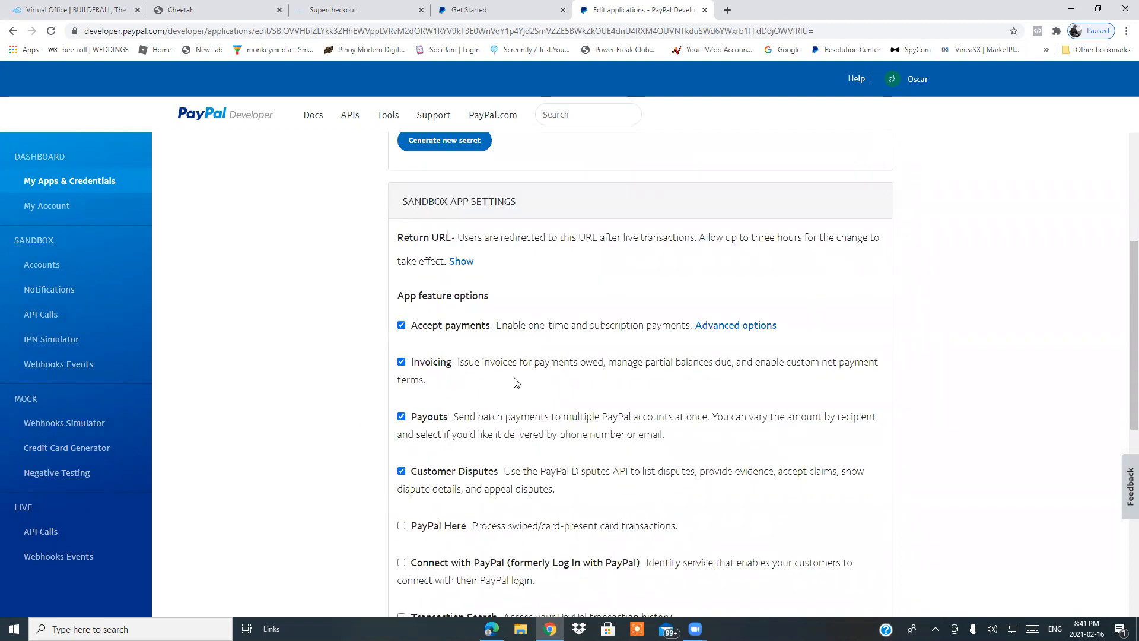
pyautogui.scroll(3, 522, 332)
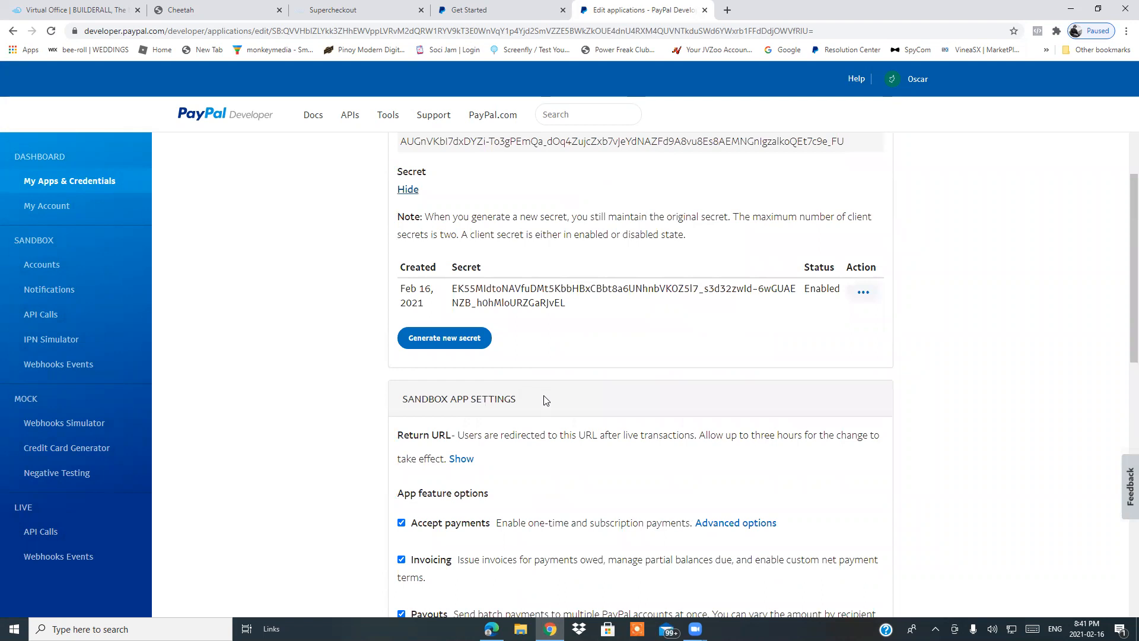
pyautogui.scroll(2, 541, 396)
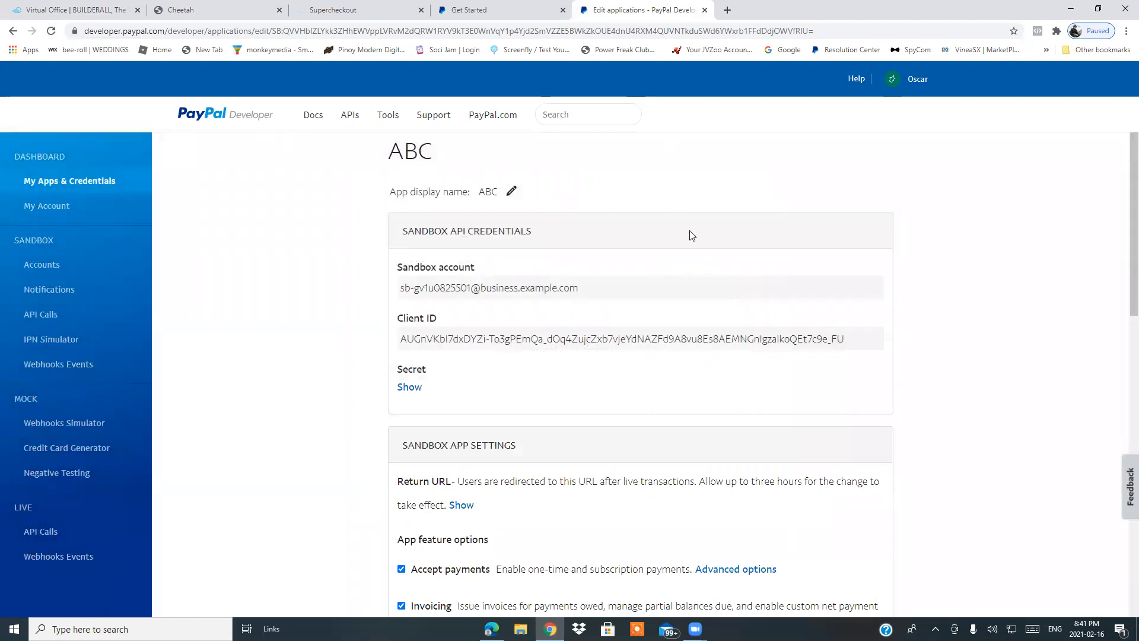
pyautogui.click(511, 192)
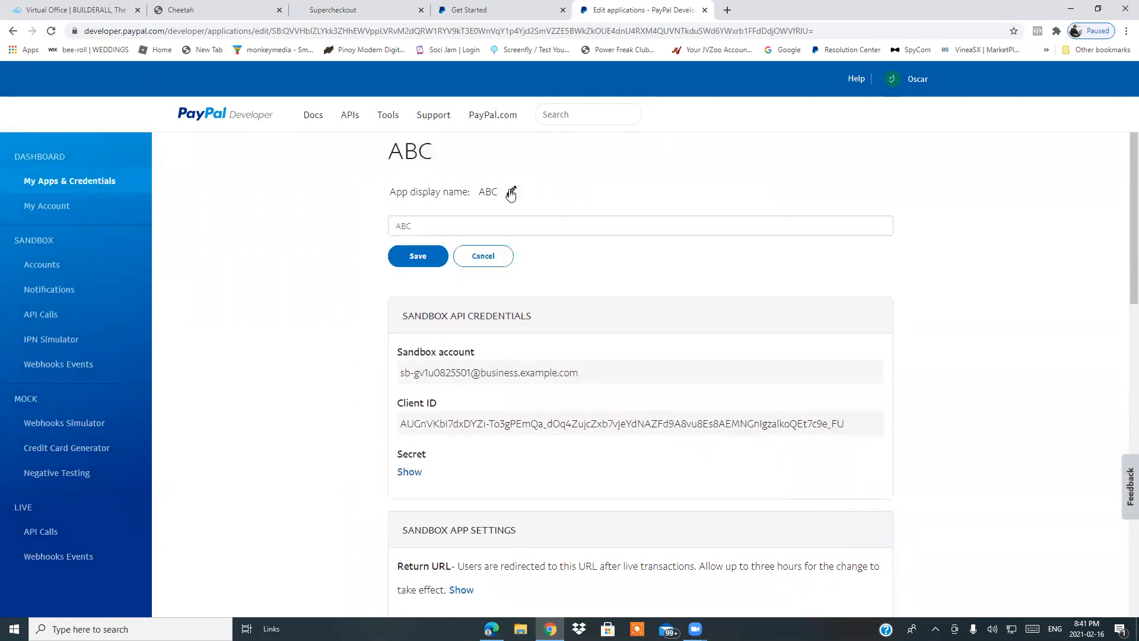
pyautogui.click(495, 259)
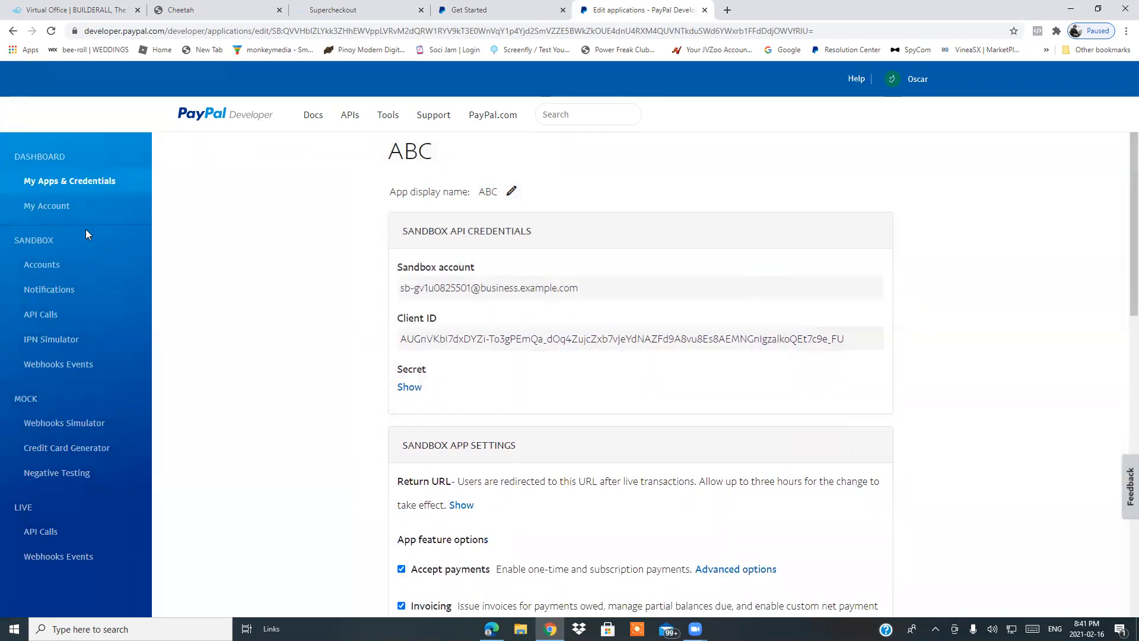
# View the My Account capabilities page and return to My Apps & Credentials.
pyautogui.click(51, 208)
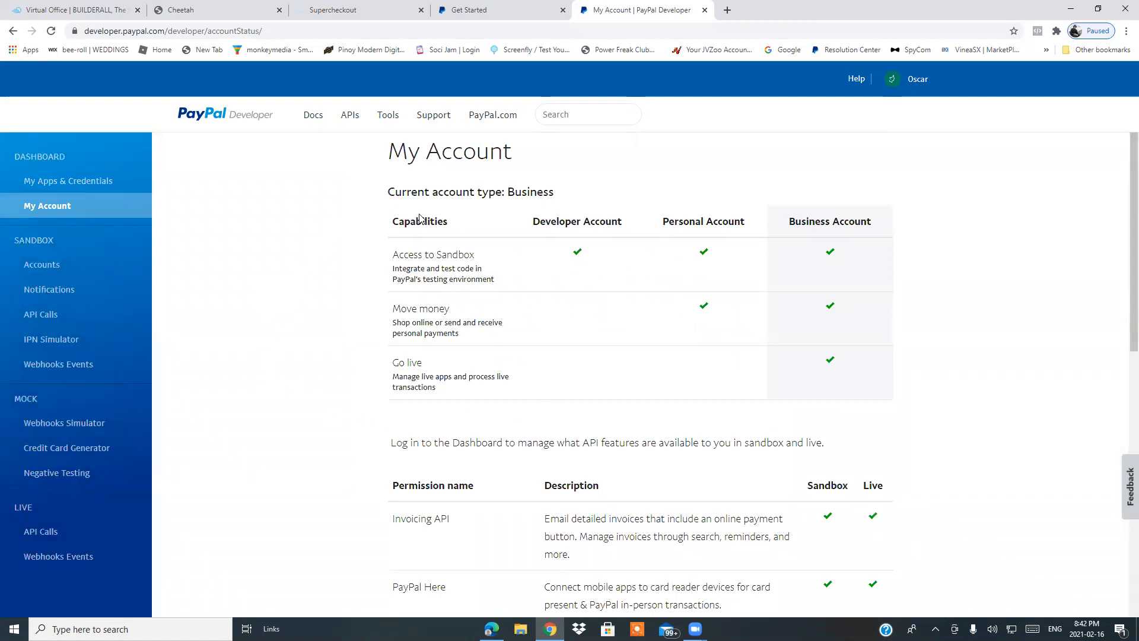
pyautogui.scroll(-3, 618, 338)
pyautogui.scroll(2, 623, 347)
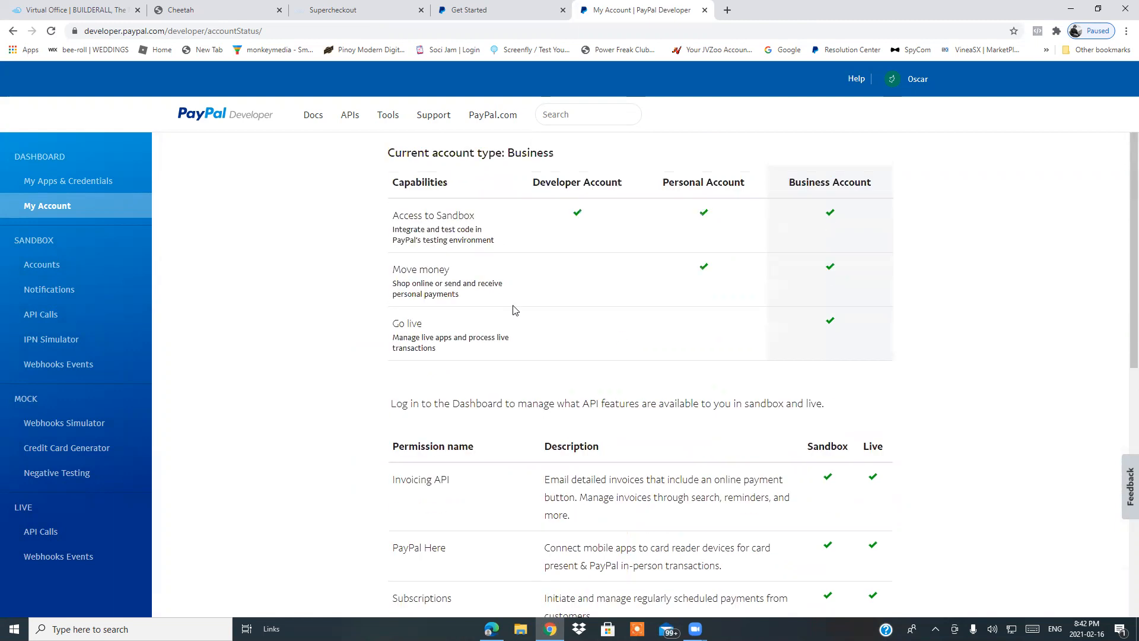
pyautogui.click(48, 181)
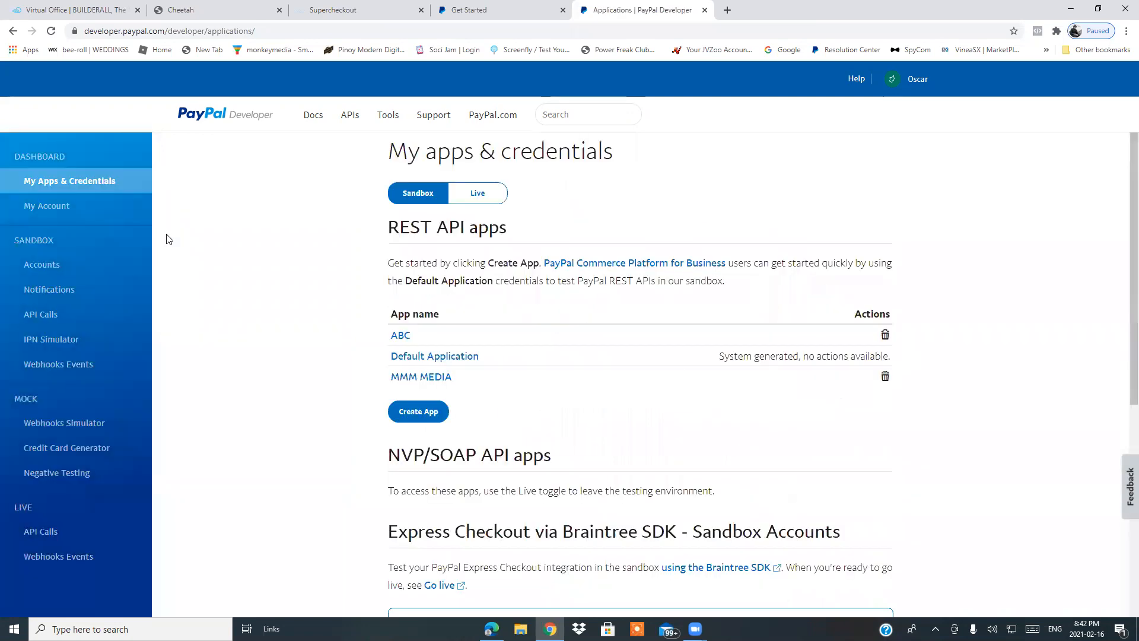
# Delete the ABC app, entering ABC as the application name to confirm.
pyautogui.click(885, 336)
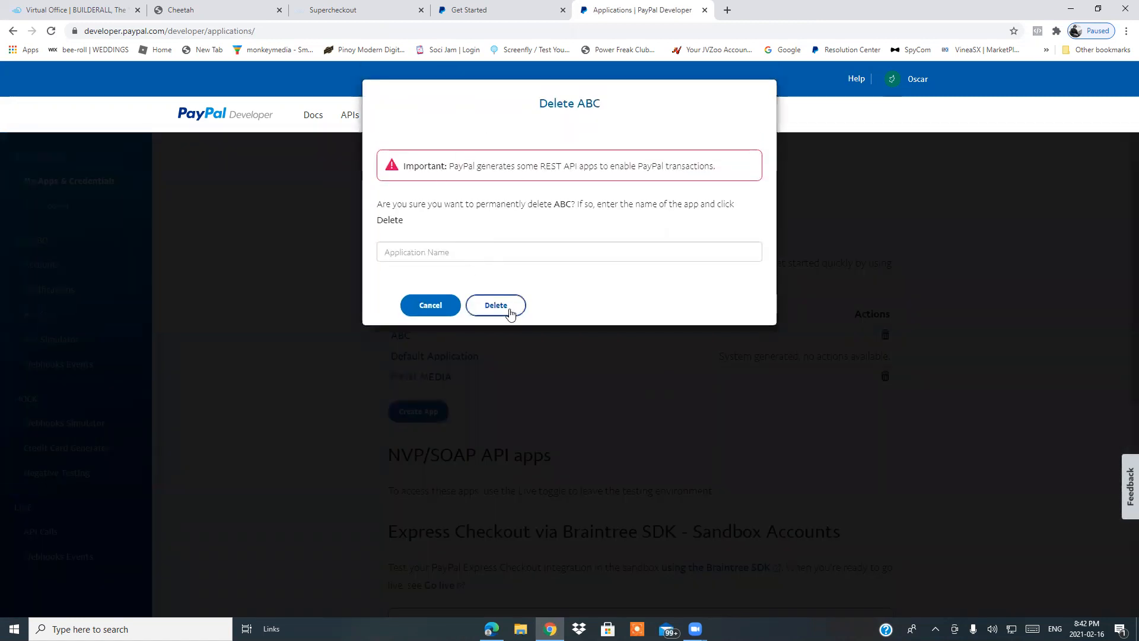
pyautogui.click(505, 307)
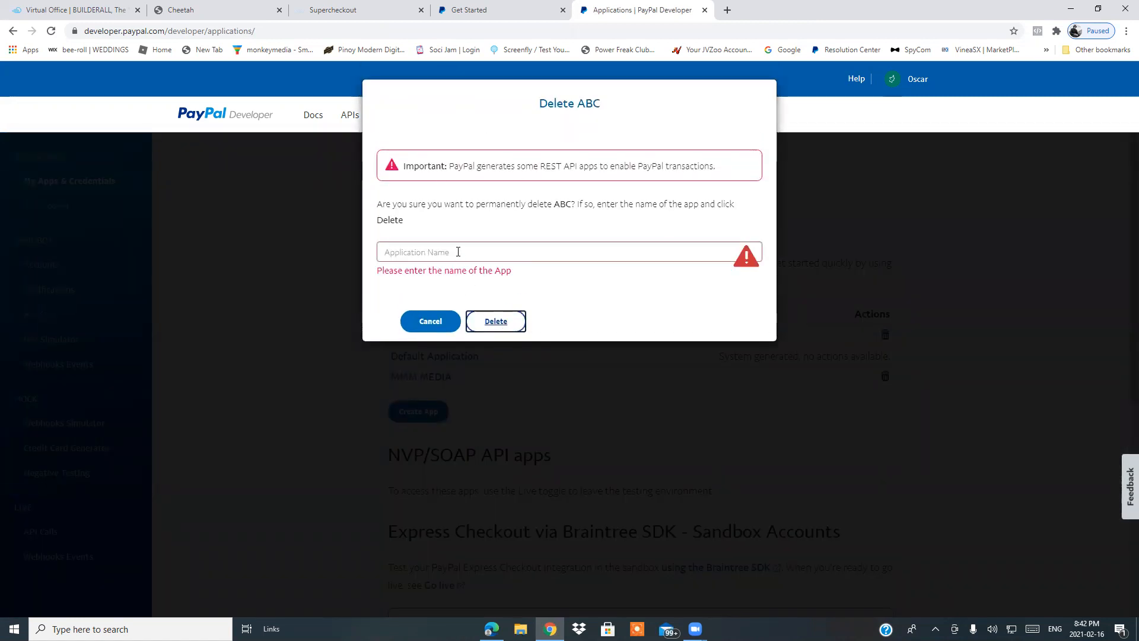
pyautogui.click(458, 250)
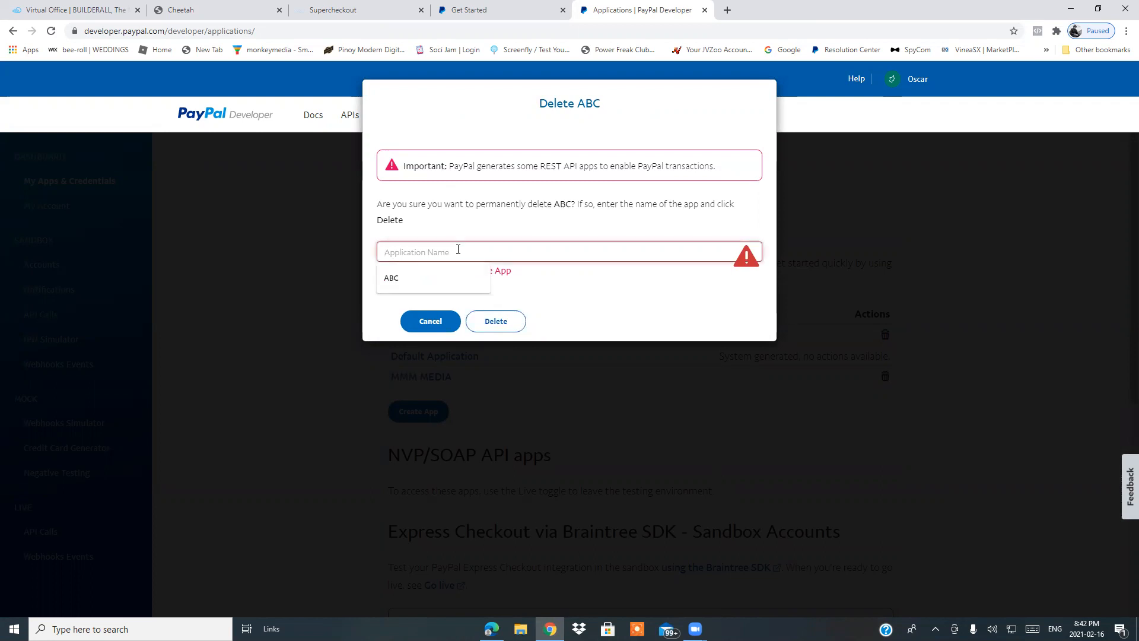
pyautogui.click(433, 277)
pyautogui.click(495, 321)
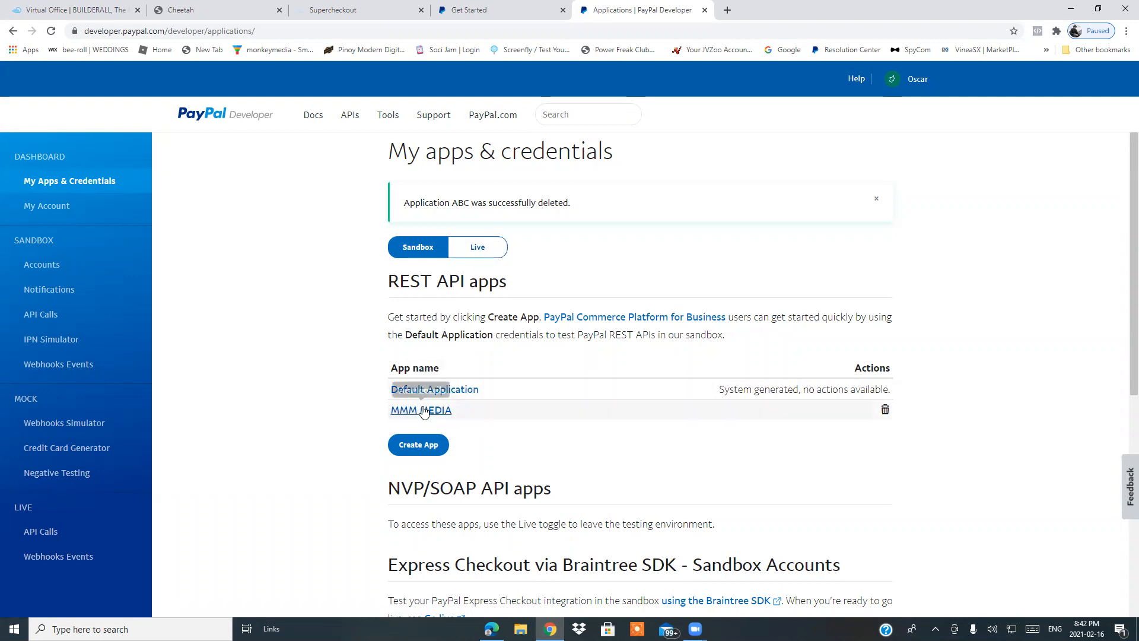
# Log out of the PayPal developer account.
pyautogui.scroll(-4, 578, 479)
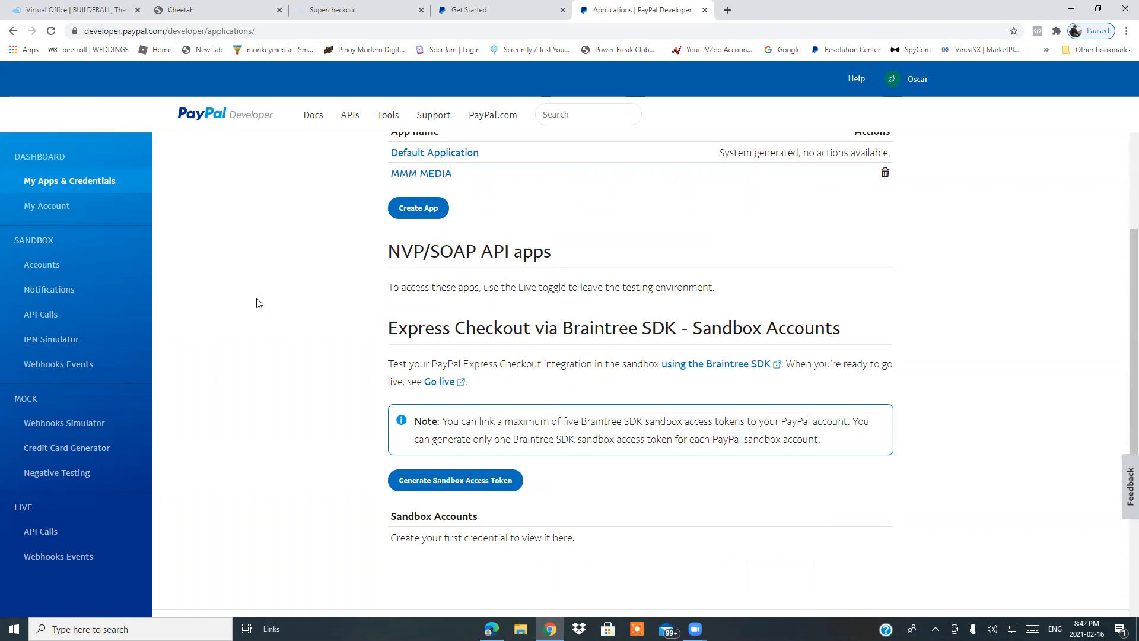
pyautogui.scroll(-4, 257, 303)
pyautogui.scroll(8, 257, 300)
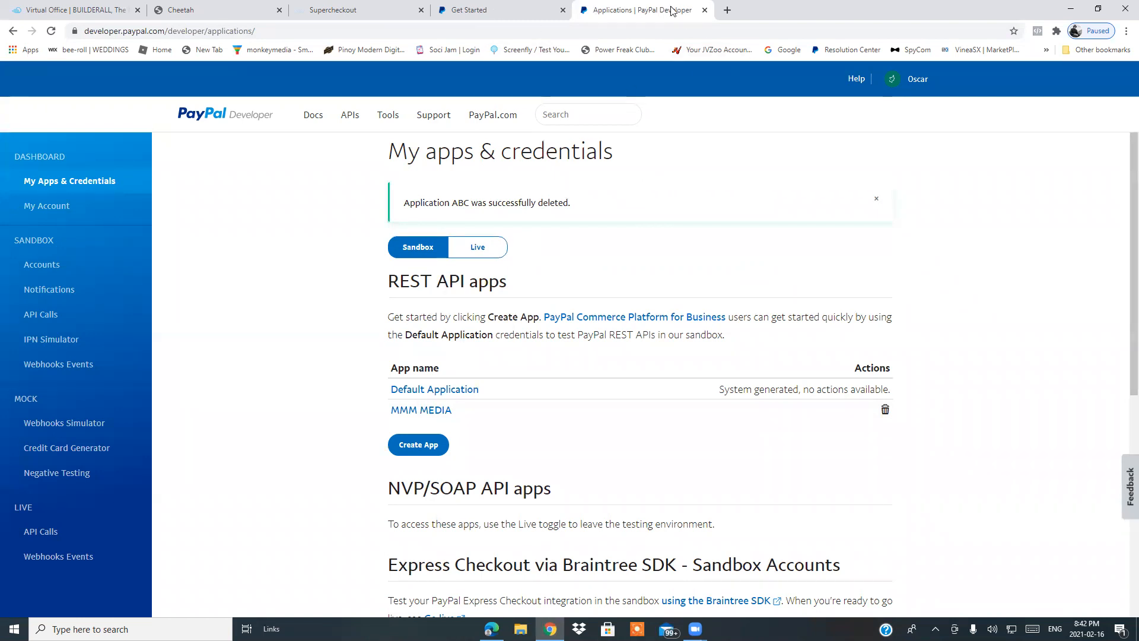
pyautogui.click(918, 80)
pyautogui.click(900, 158)
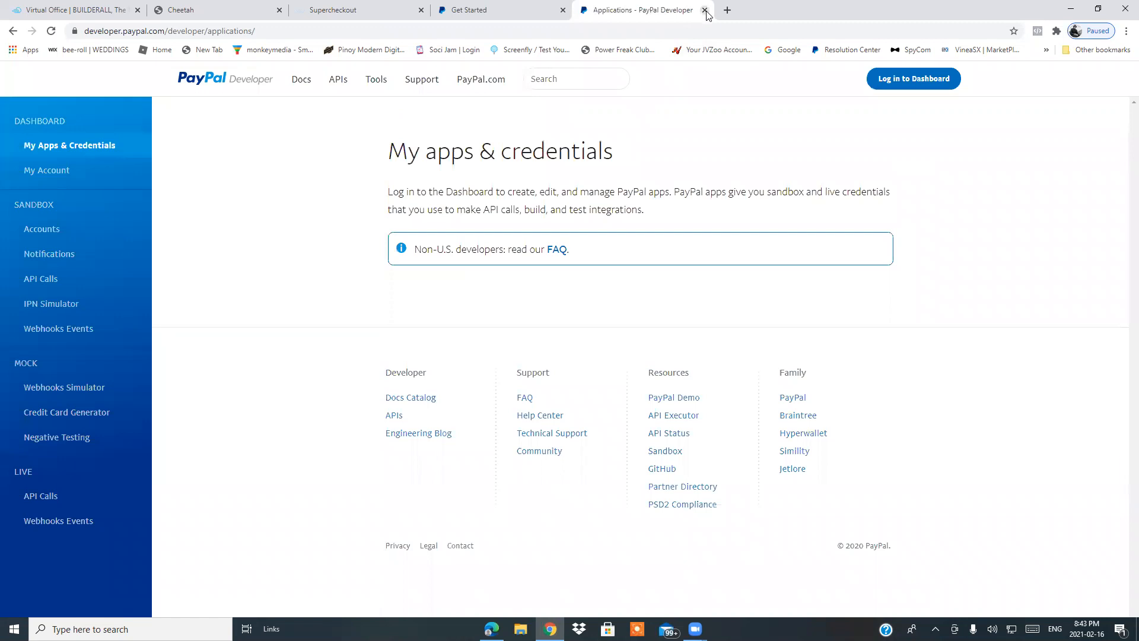
# Close both PayPal tabs and the Payment settings dialog in Supercheckout.
pyautogui.click(704, 10)
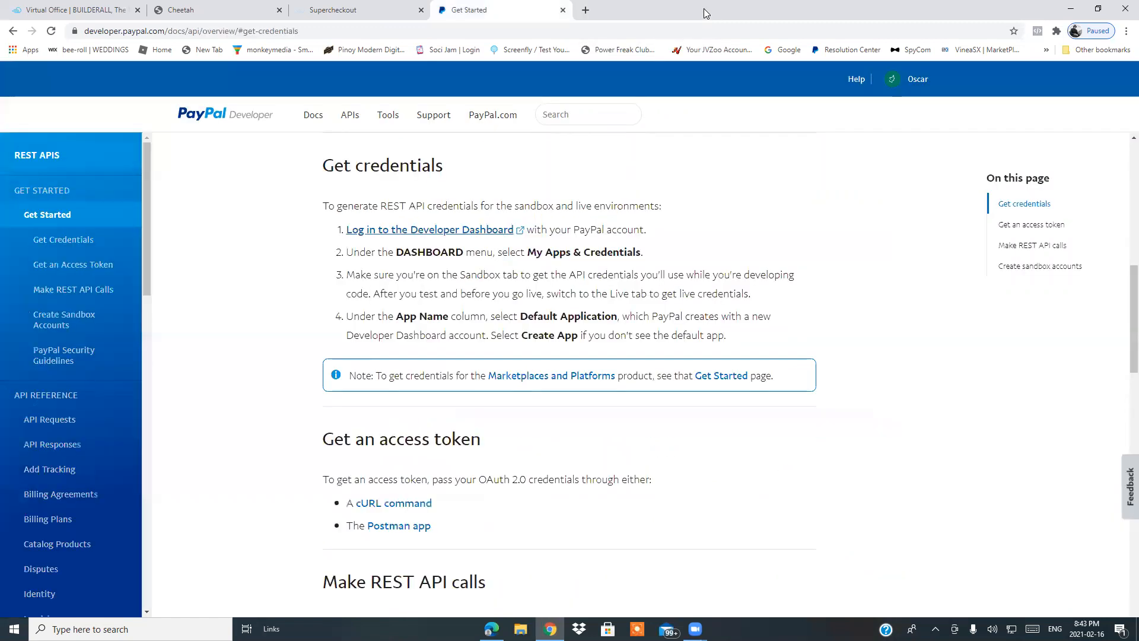
pyautogui.click(562, 10)
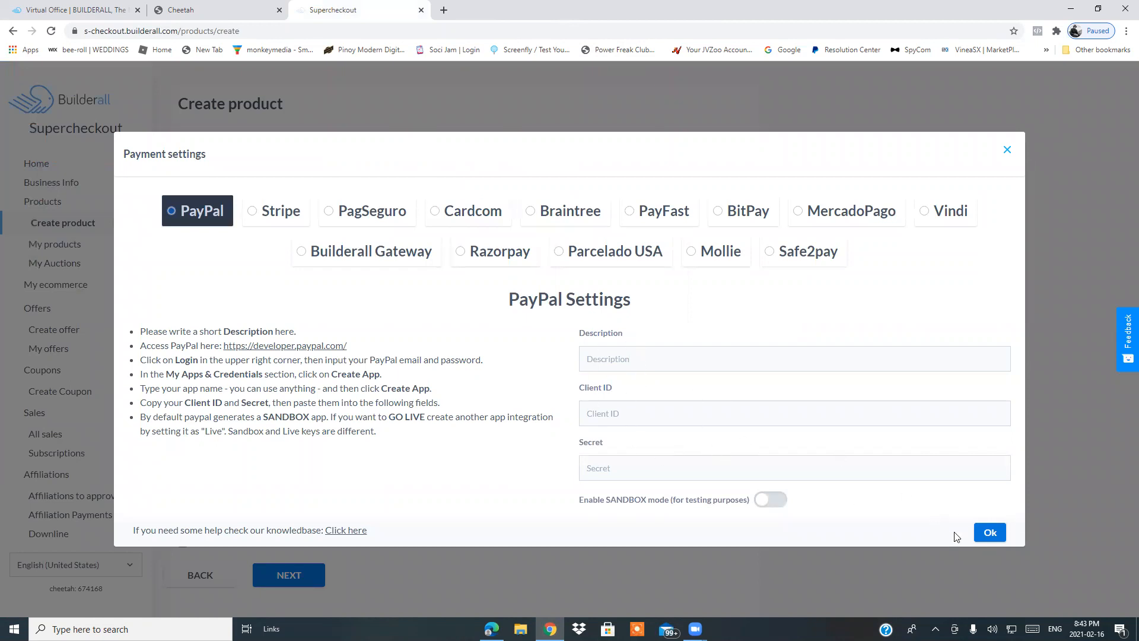
pyautogui.click(1007, 150)
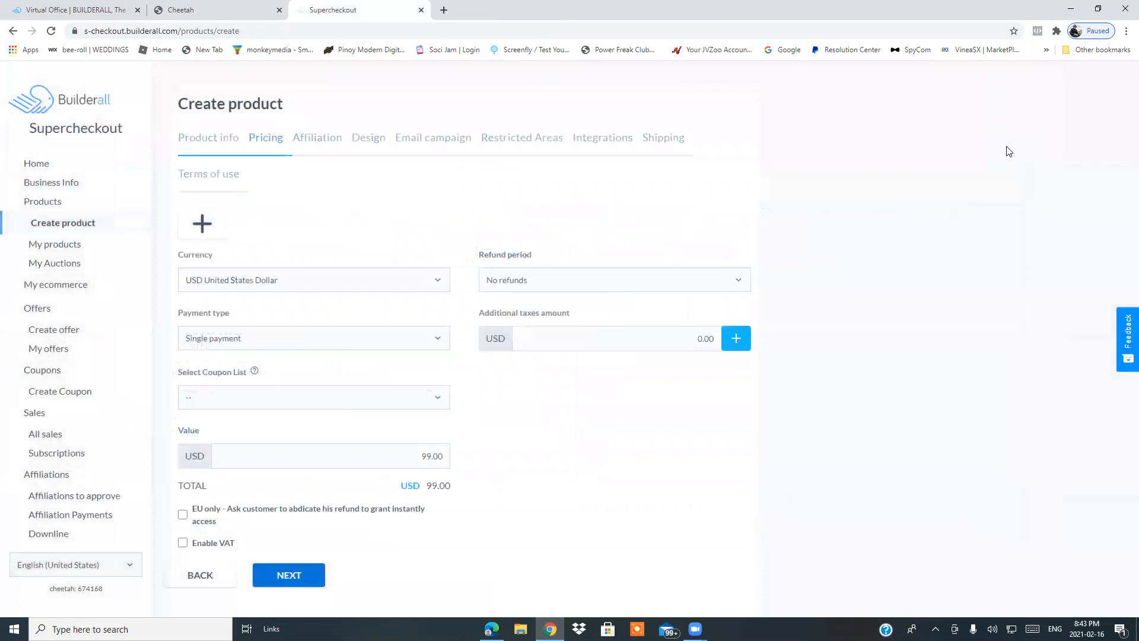